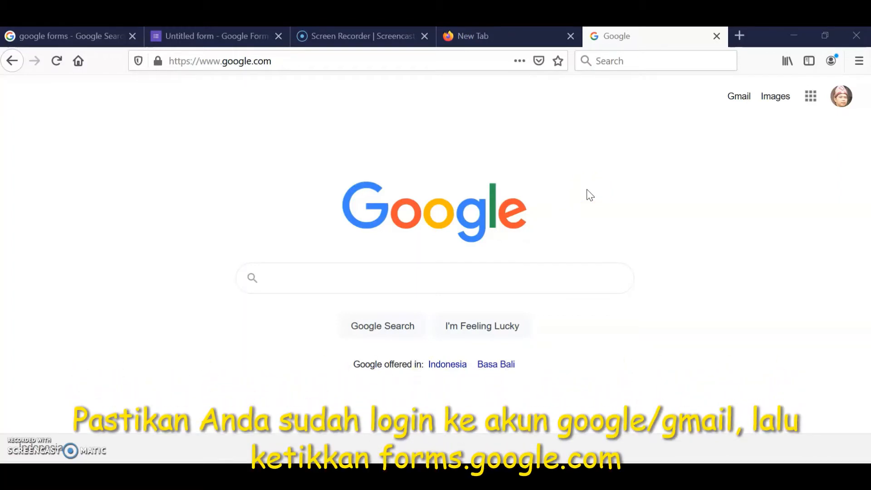
Step: Go to forms.google.com and create a new blank form
click(340, 61)
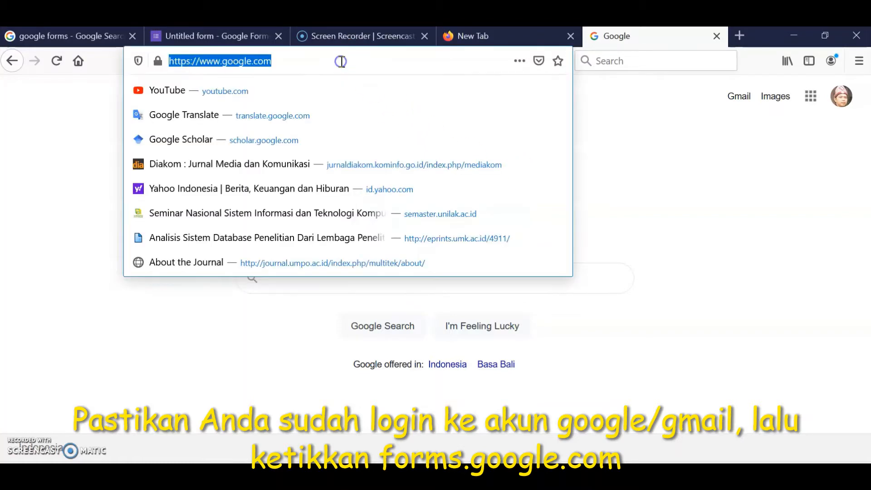
text(forms.google)
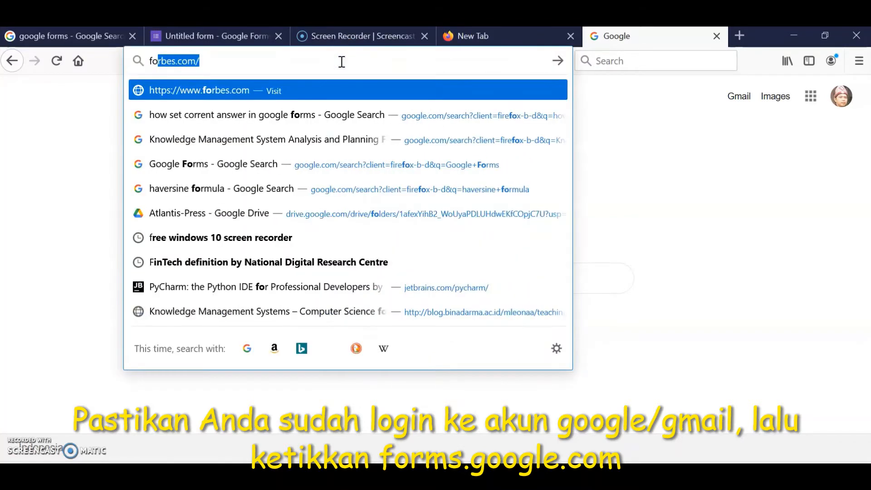
text(.com)
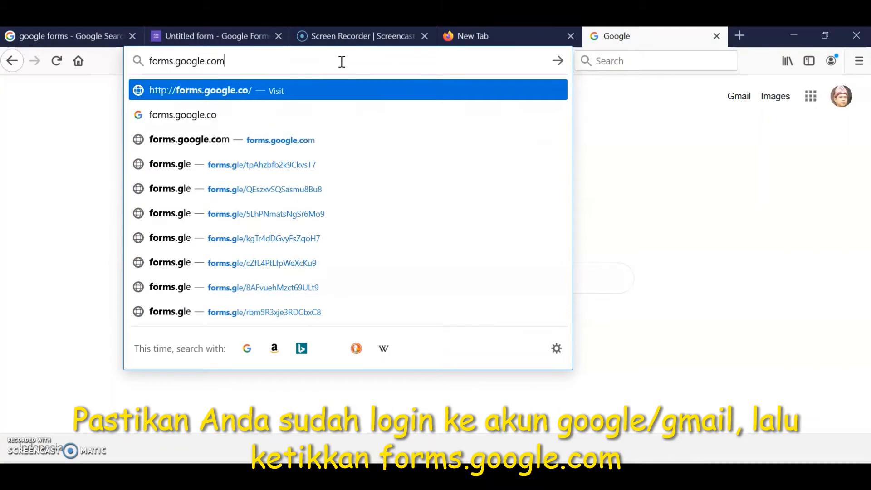
key(Return)
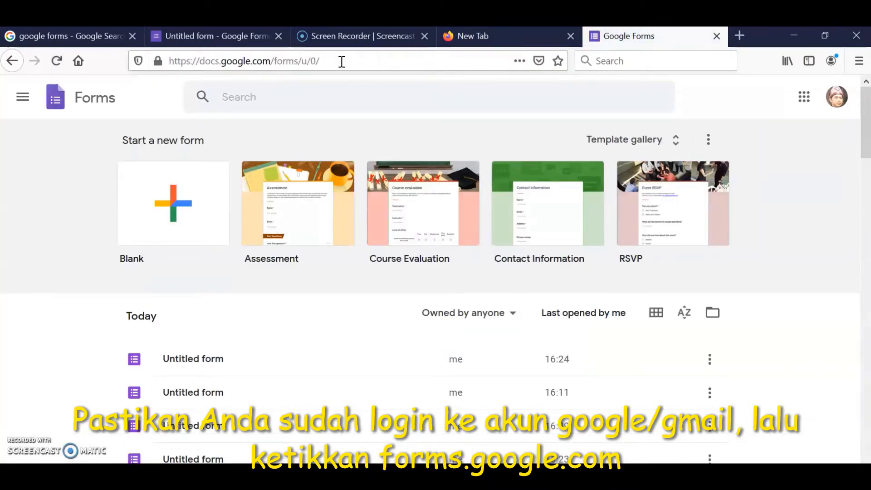
click(167, 201)
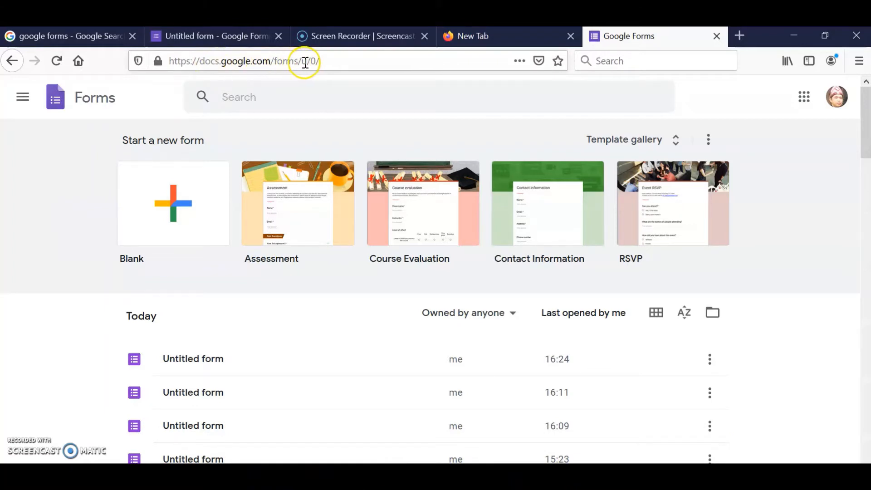
click(177, 209)
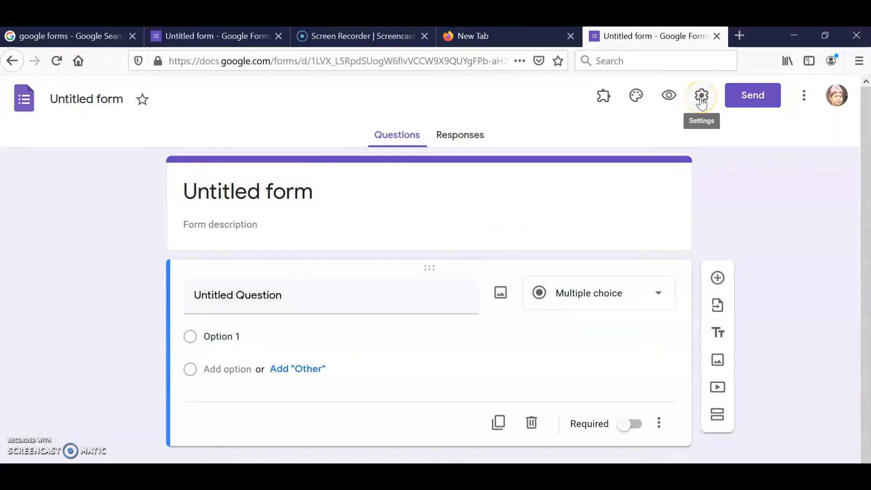
Step: Open the form's settings, look through the general and presentation options, and turn on "Make this a quiz"
click(701, 97)
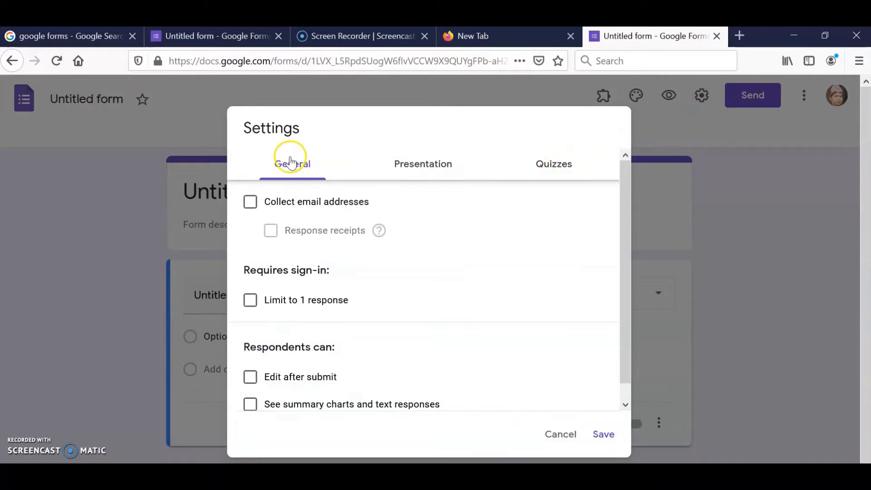
click(416, 165)
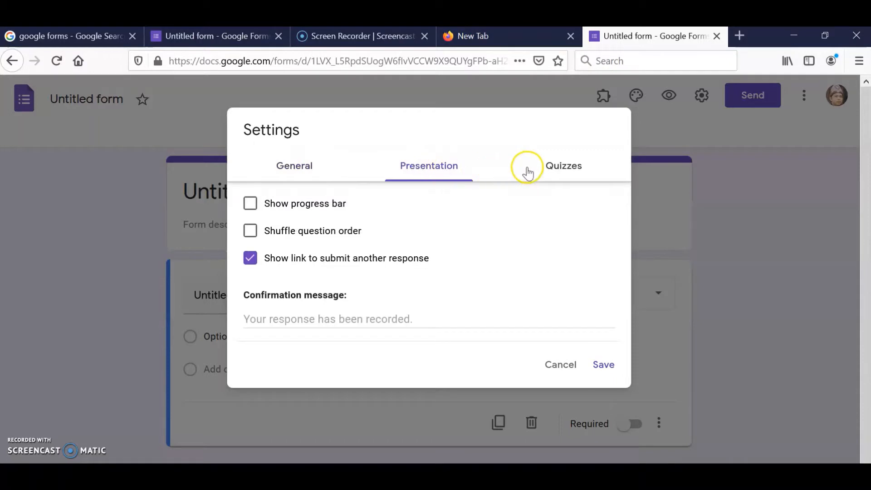
click(565, 168)
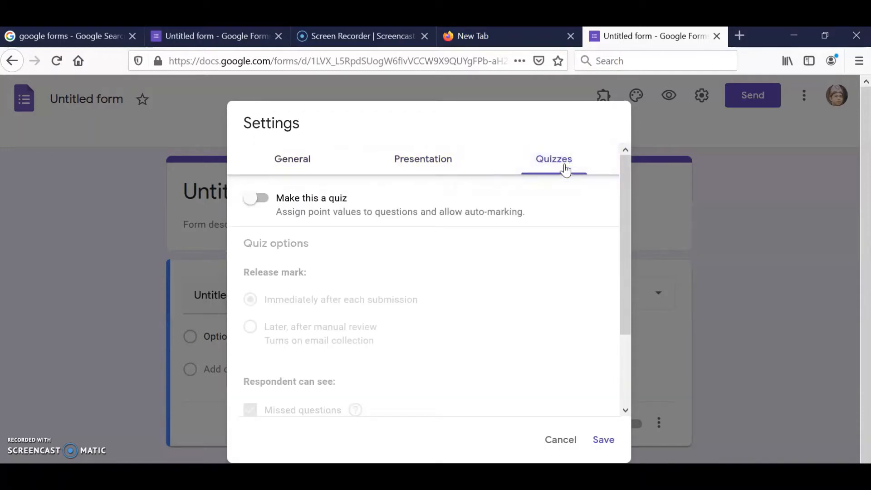
click(554, 167)
click(262, 204)
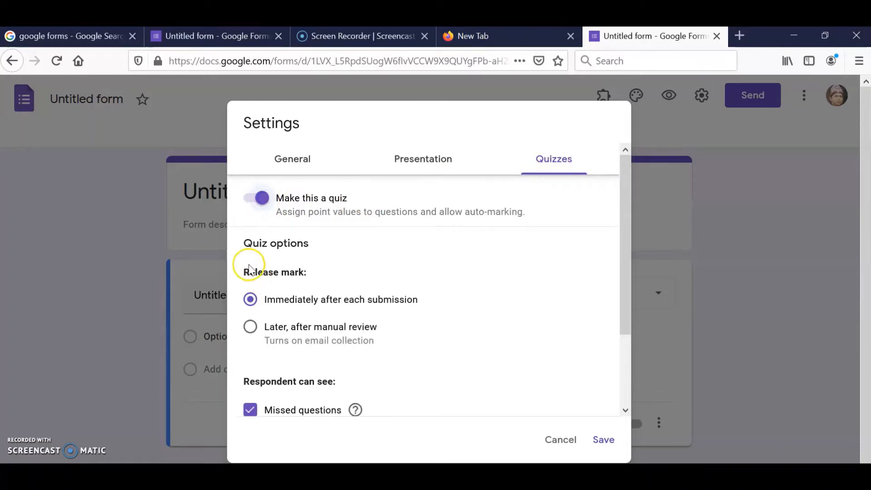
Step: Release marks "Later, after manual review", hide missed questions, correct answers and point values from respondents, and save the settings
scroll(292, 256, down, 2)
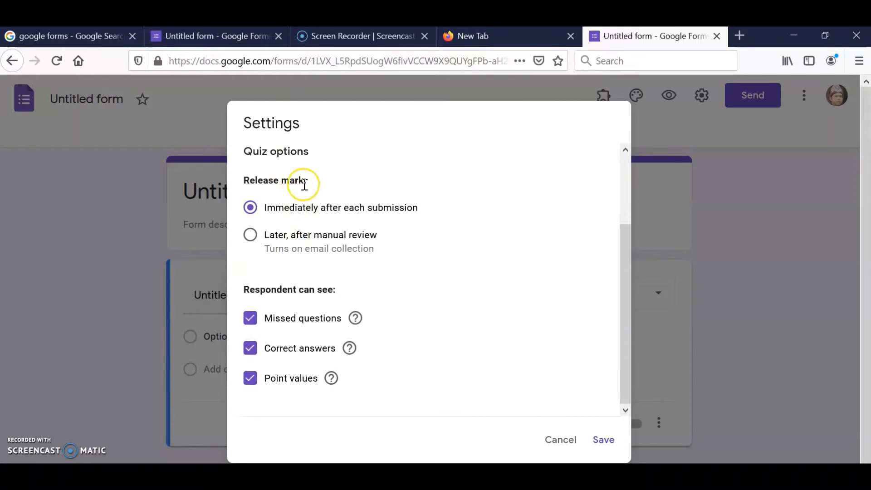
click(250, 236)
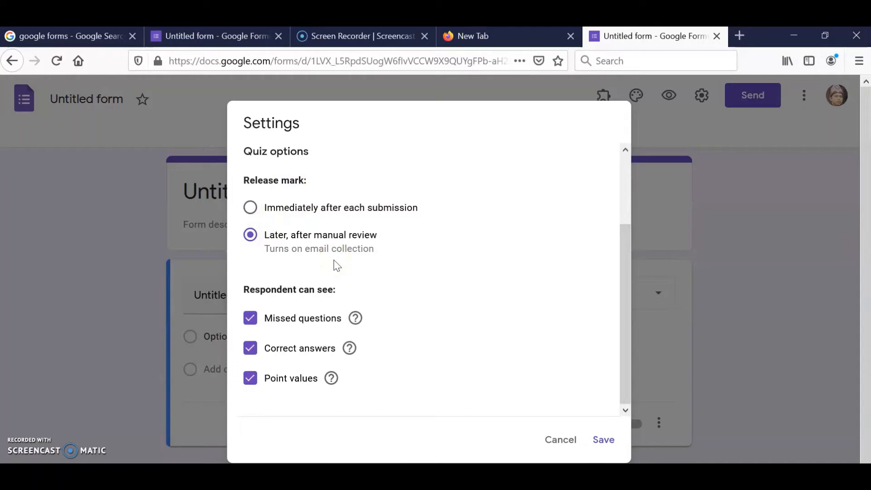
click(256, 320)
click(250, 348)
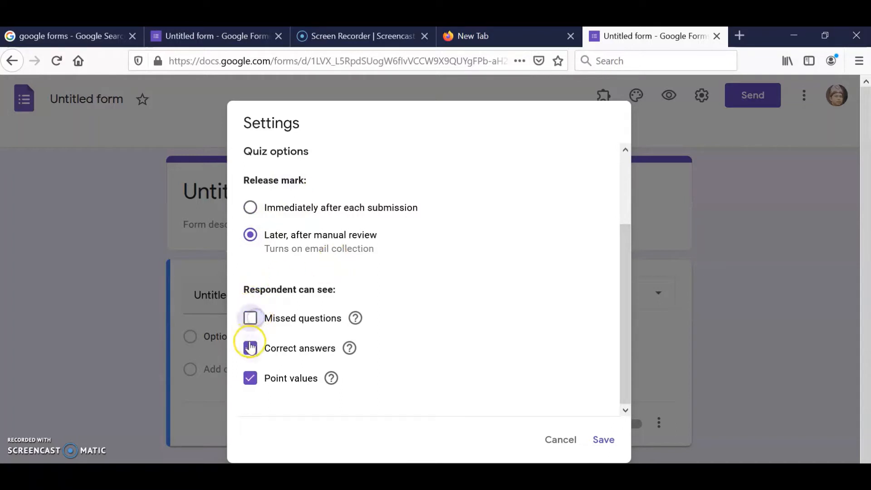
click(250, 378)
click(610, 440)
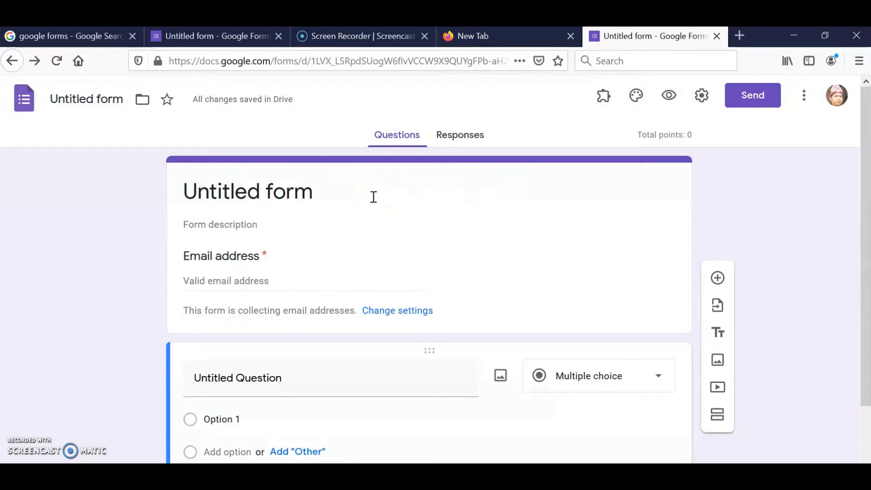
Step: Title the form "Ujian Mid Mata Kuliah KMS"
click(352, 197)
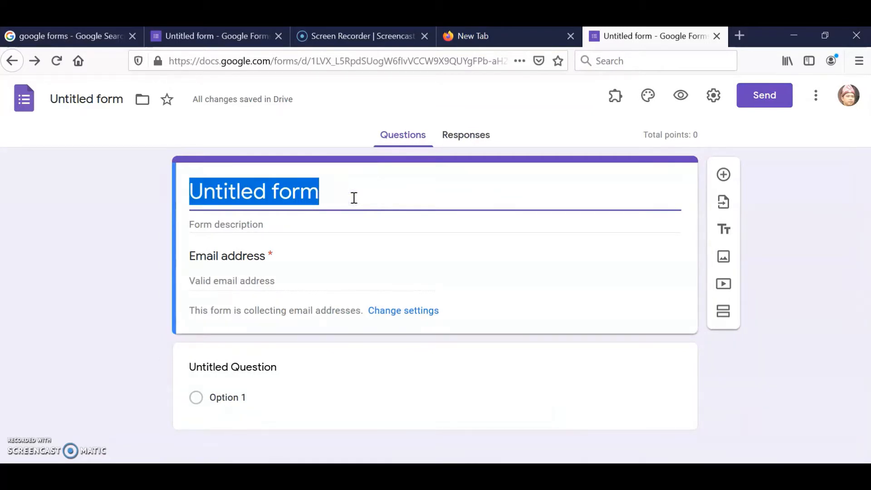
text(Ujian)
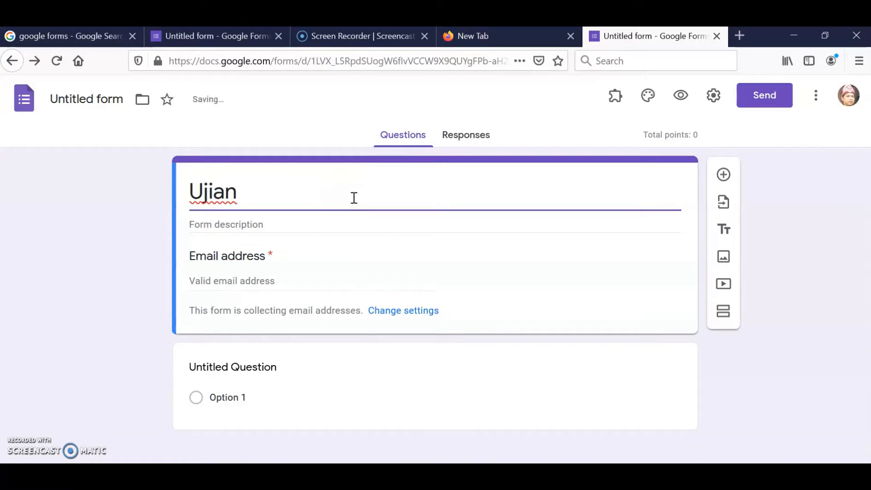
text( Mid Mat)
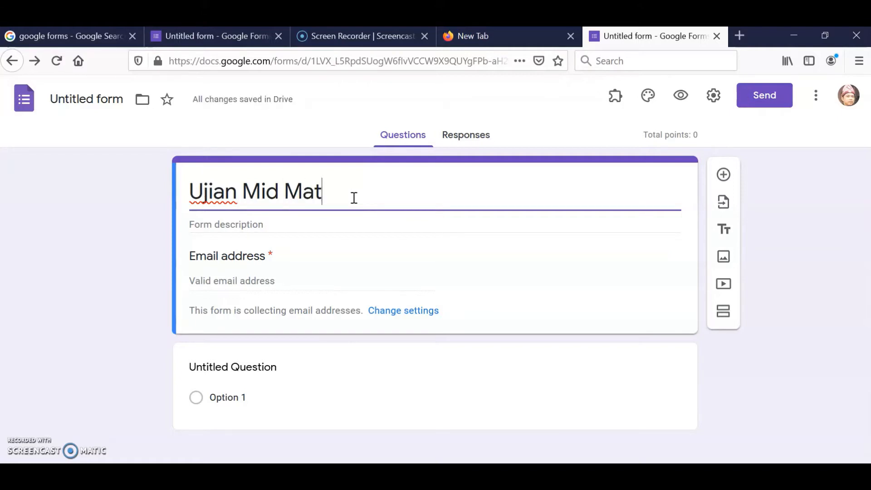
text(a Kuliah KMS)
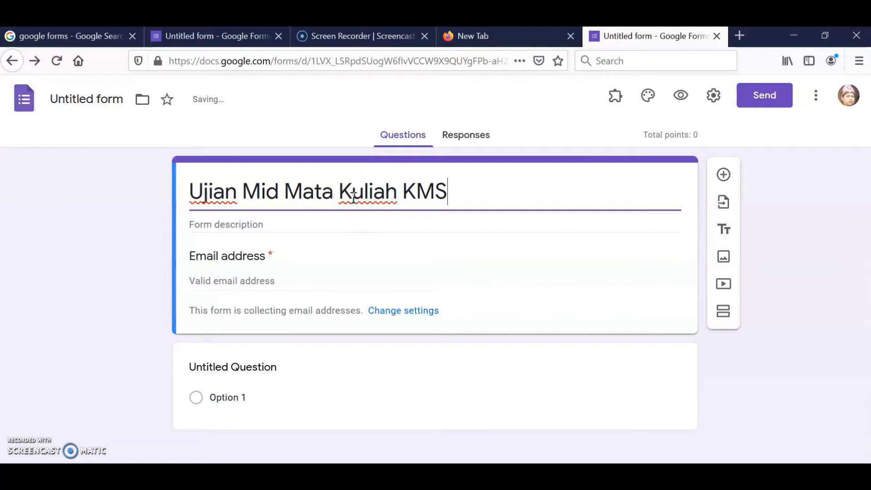
click(283, 191)
Step: Enter the form description "Form ini merupakan form ujian online untuk mata kuliah KMS periode 2020-2021 Ganjil", dismissing the antivirus pop-up
click(269, 225)
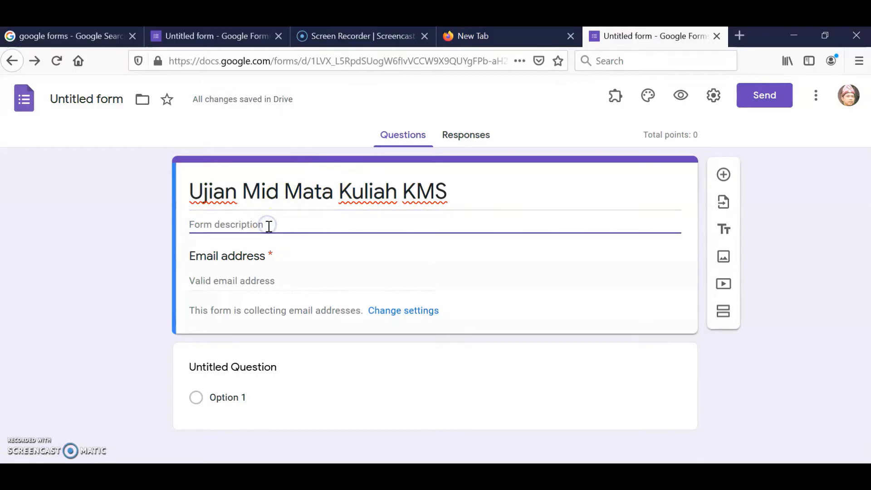
text(Form ini merupakan)
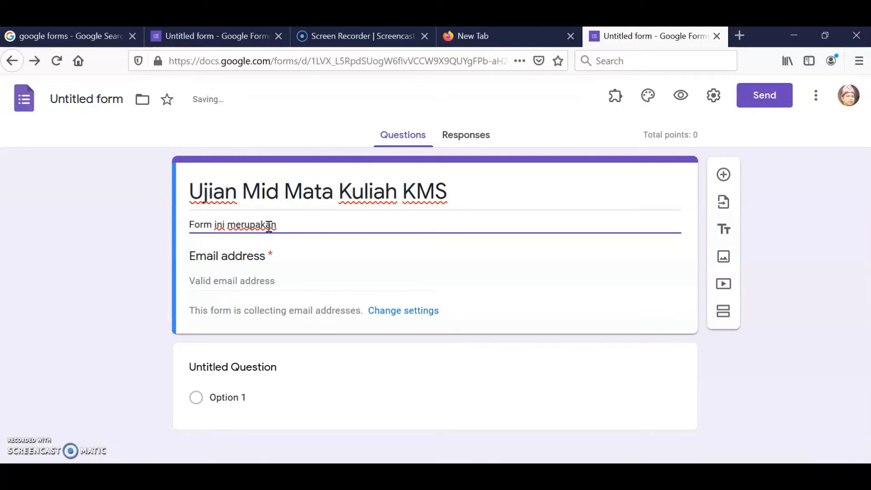
text( form ujian o)
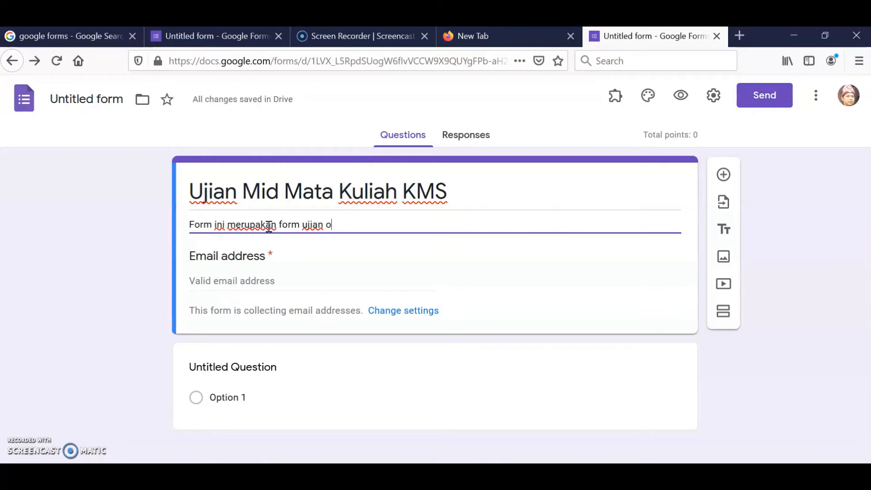
text(nline untu)
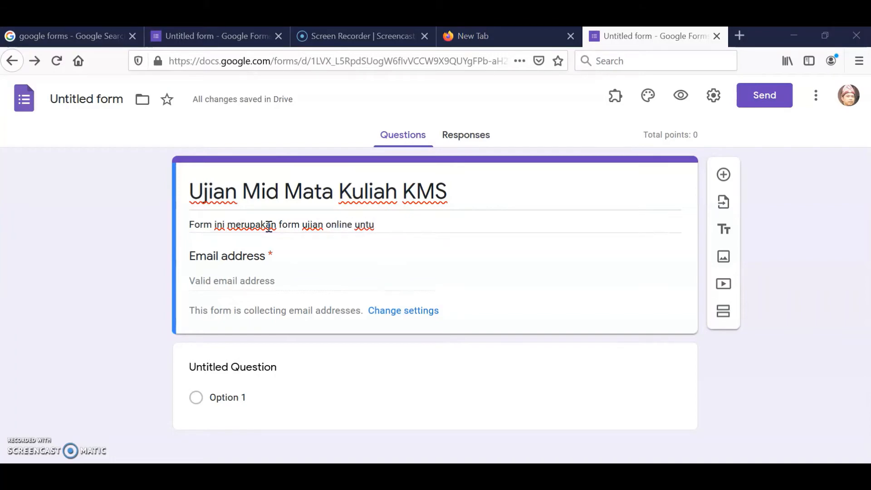
click(406, 224)
text(k )
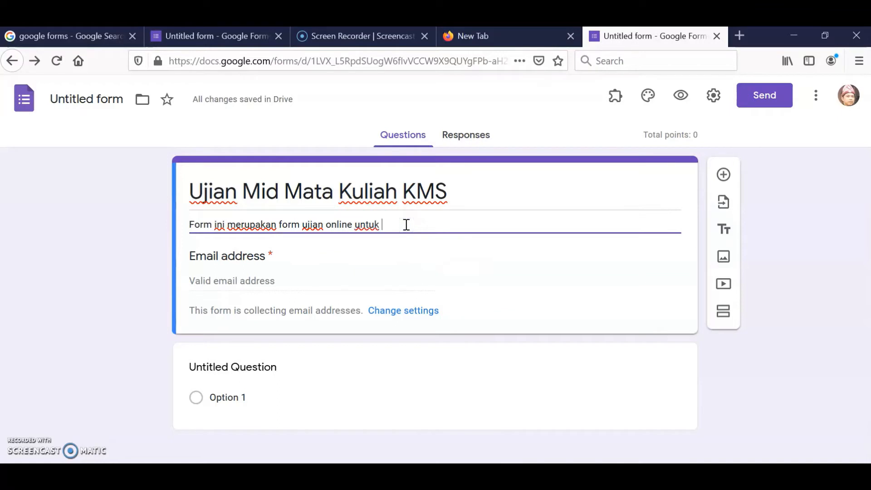
text(mata kuliah)
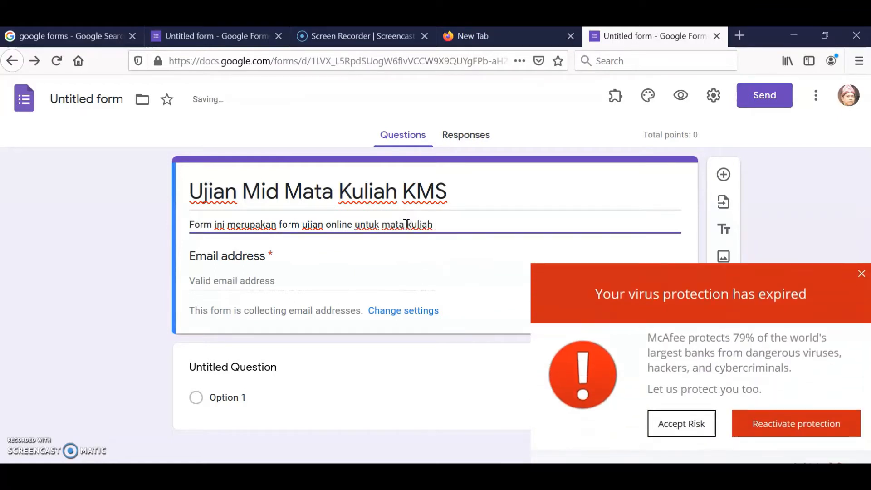
click(862, 274)
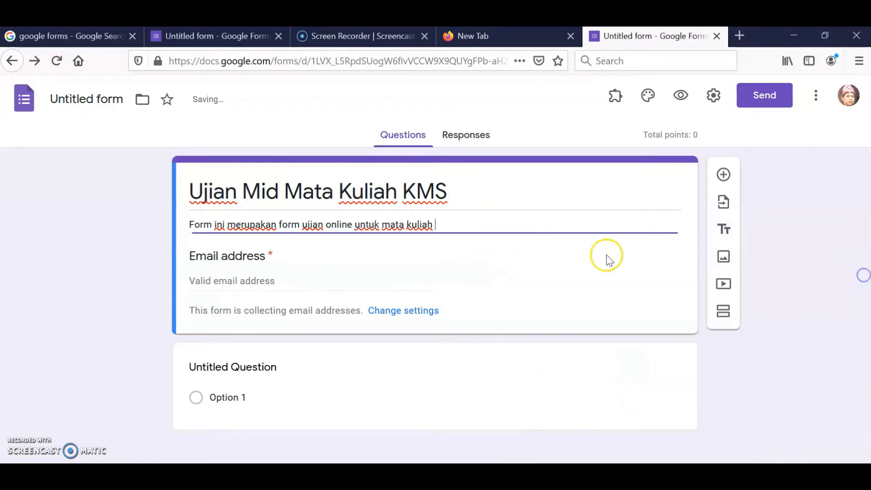
text(KMS)
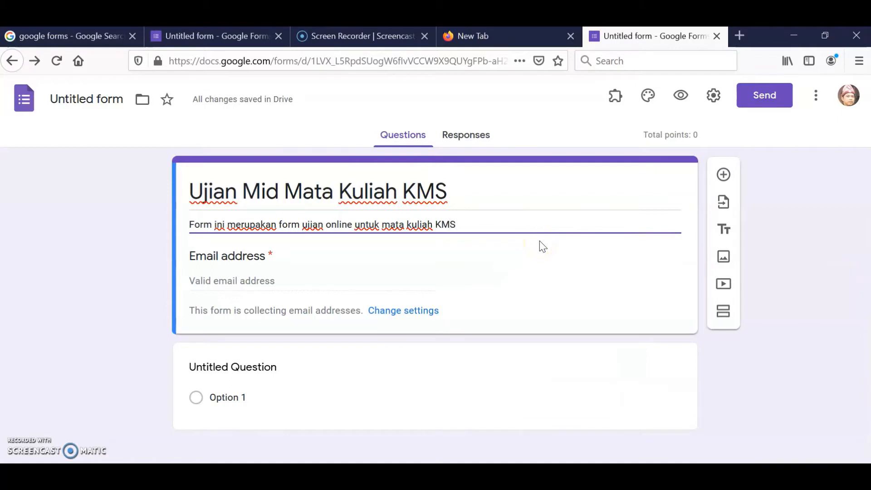
text( periode)
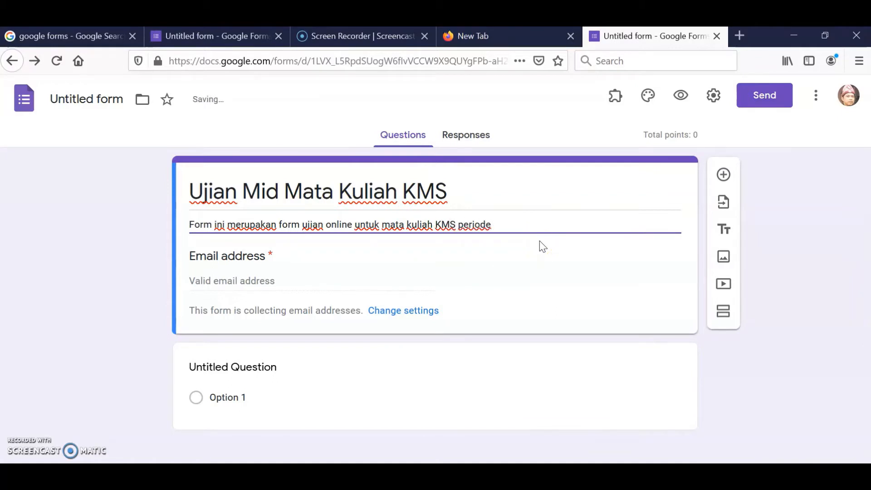
text( 2020-2021 Ganjil)
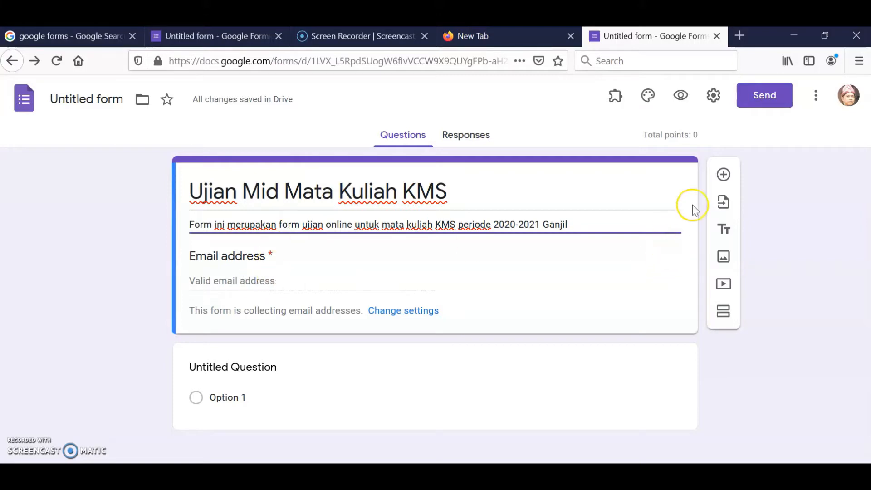
Step: Add a question titled "NIM" below the form header, keep it as a short answer and make it required
click(725, 176)
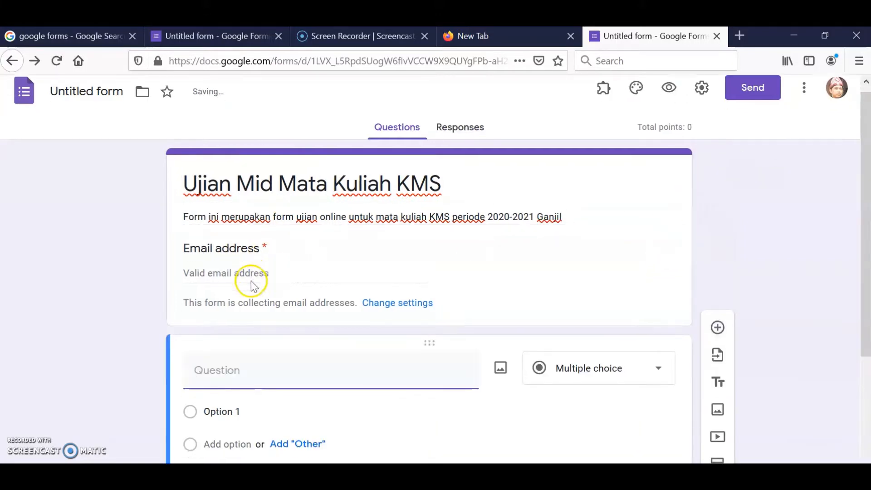
text(NIM)
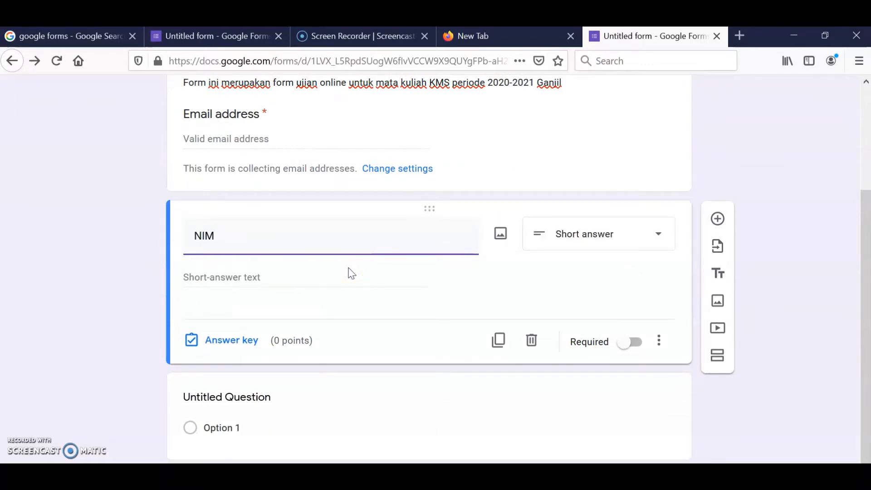
click(592, 247)
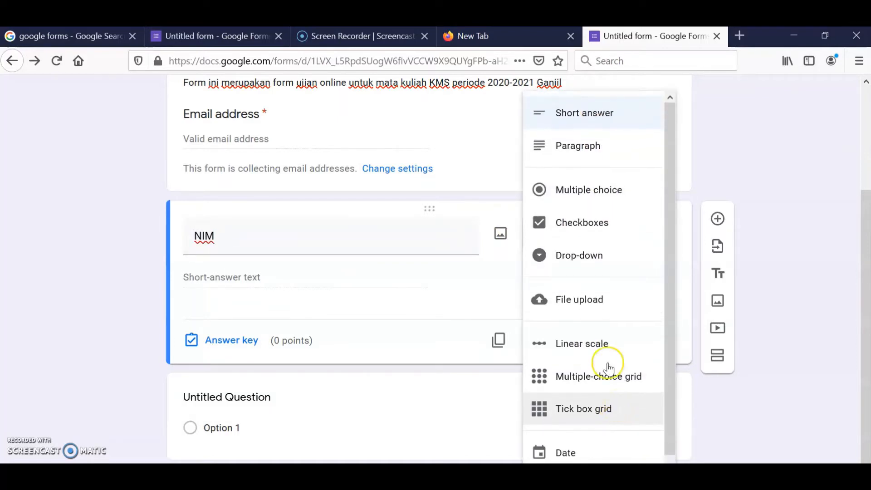
click(607, 115)
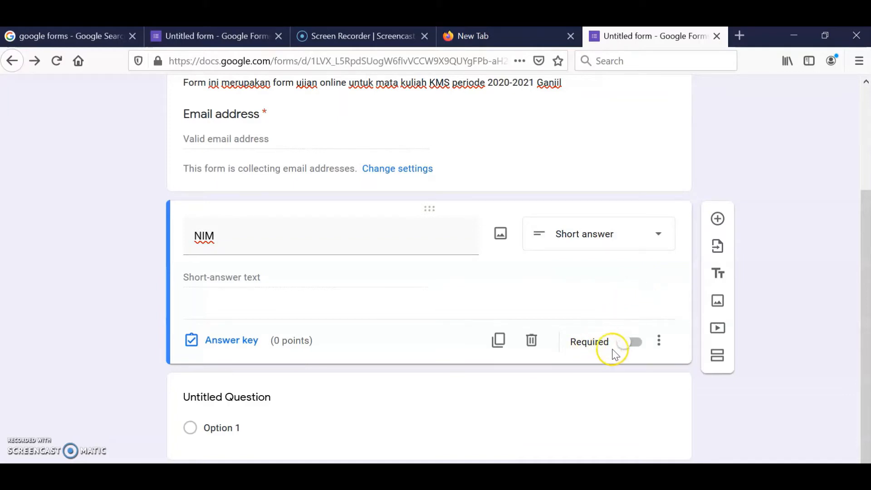
click(636, 348)
click(263, 232)
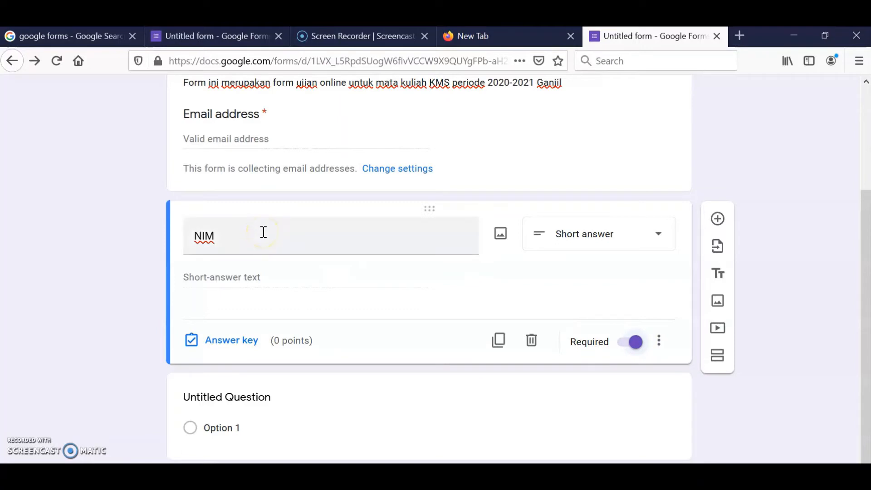
Step: Add a short-answer question titled "Student Name?" below the NIM question and make it required
click(718, 220)
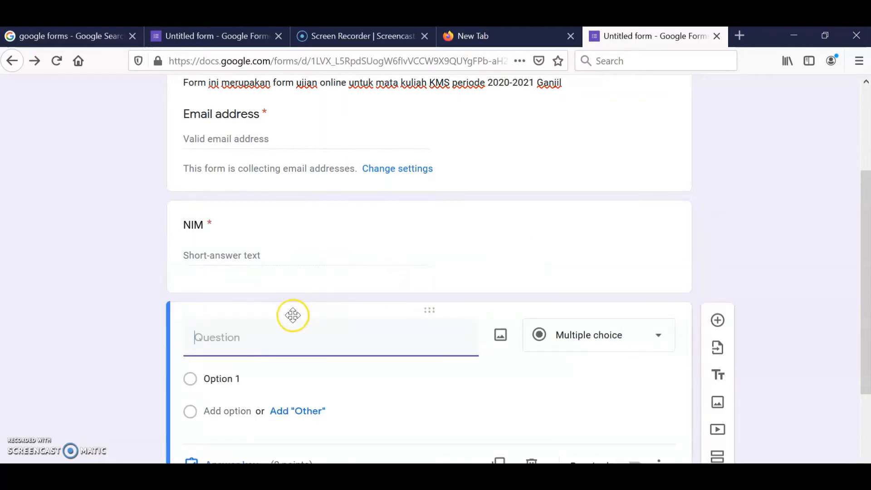
text(Studen)
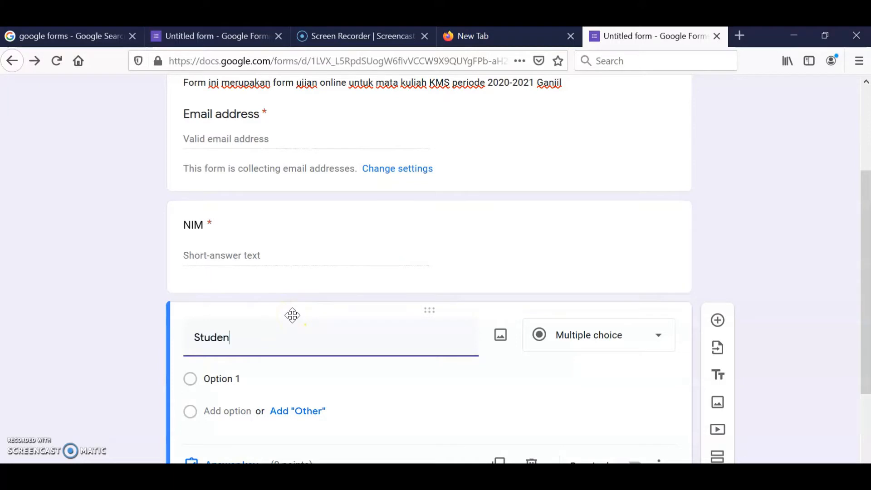
text(t Name?)
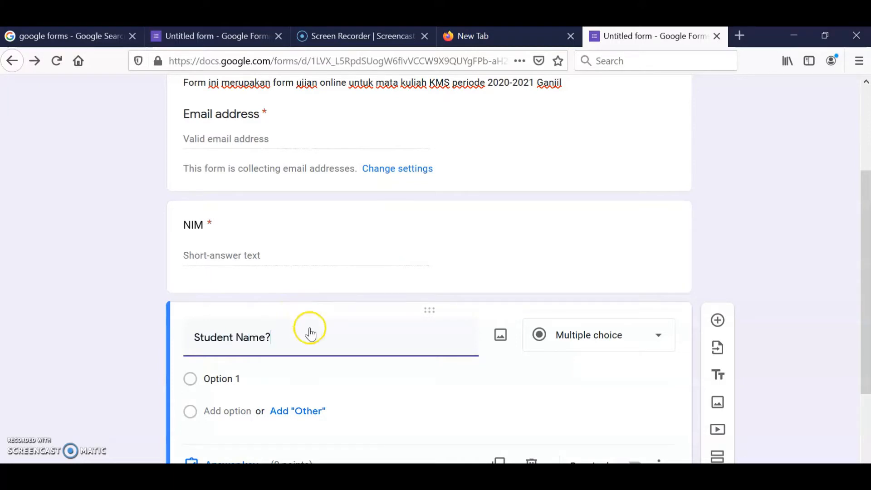
scroll(540, 298, down, 3)
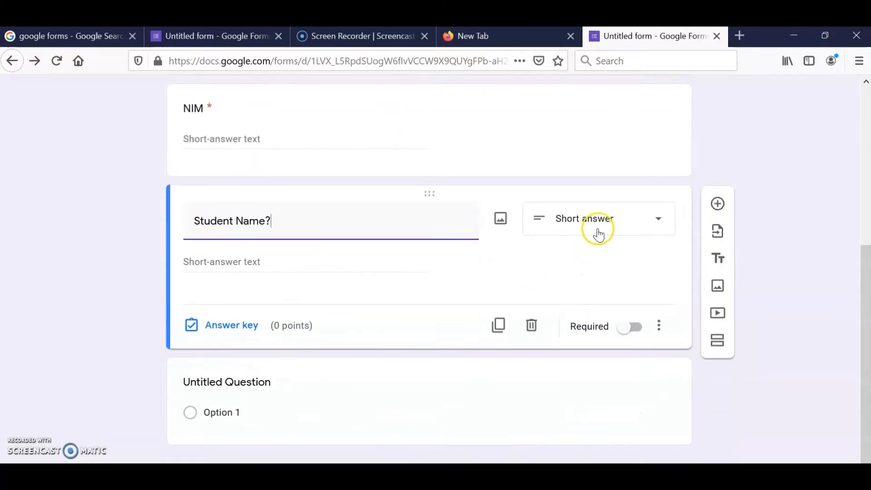
click(634, 328)
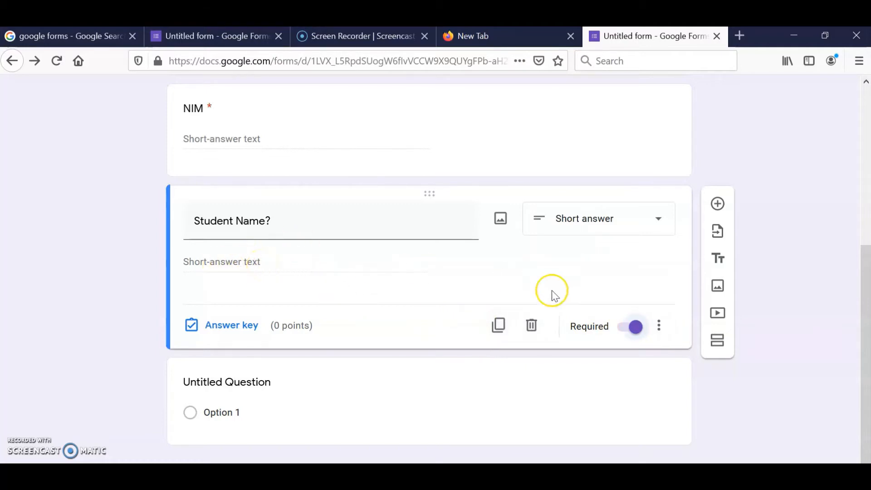
Step: Add a multiple-choice question titled "Student Class?" below the student name question
click(719, 204)
text(Student Class)
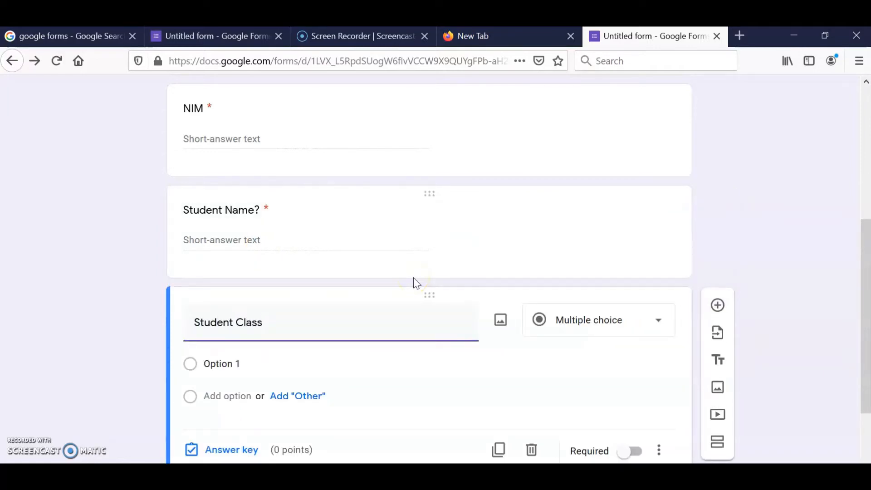
text(?)
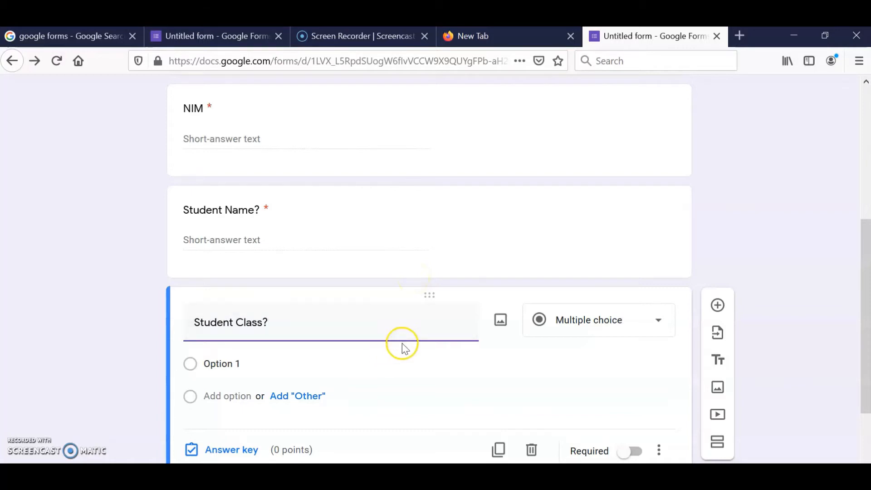
scroll(537, 352, down, 3)
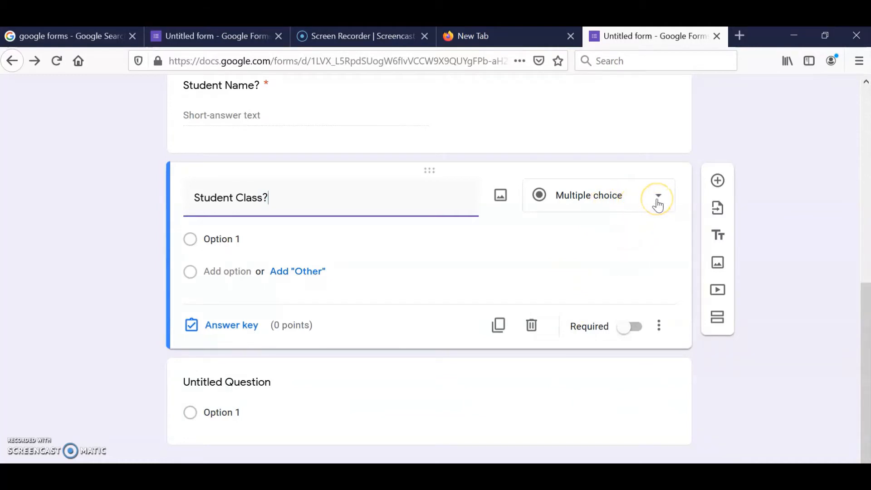
Step: Give the student class question the options SI5A, SI5B, SI5K, SI5L and SI5SP, and make it required
click(330, 243)
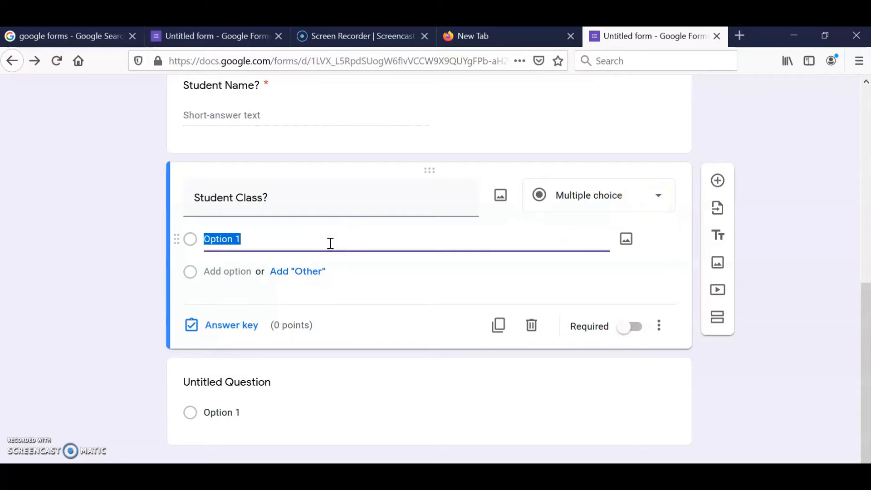
text(SI5)
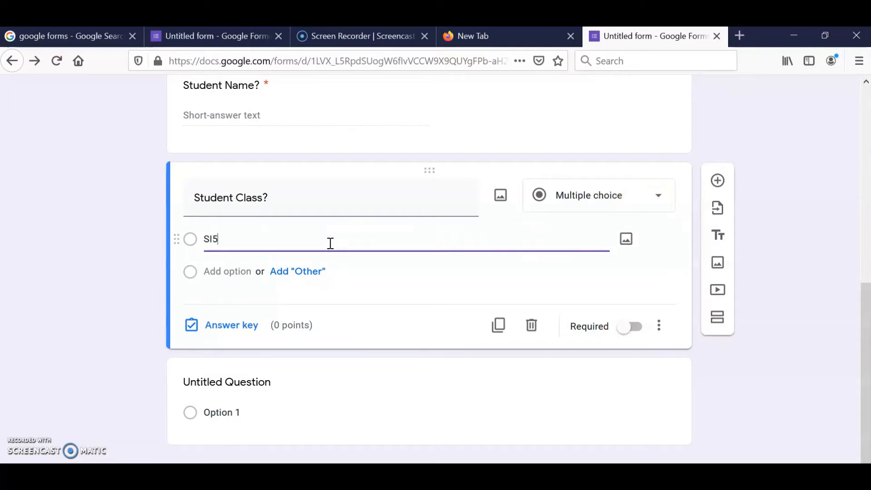
text(A)
click(226, 271)
text(SI5B)
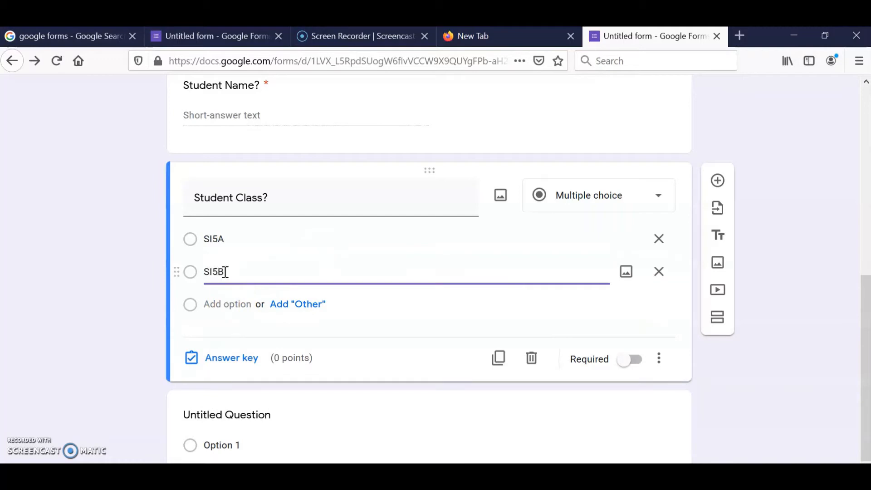
click(223, 304)
text(S)
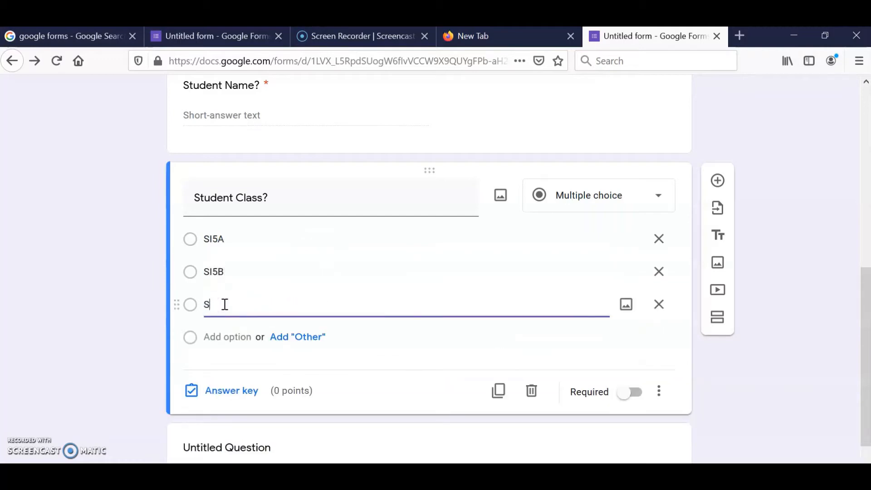
text(I5K)
click(219, 338)
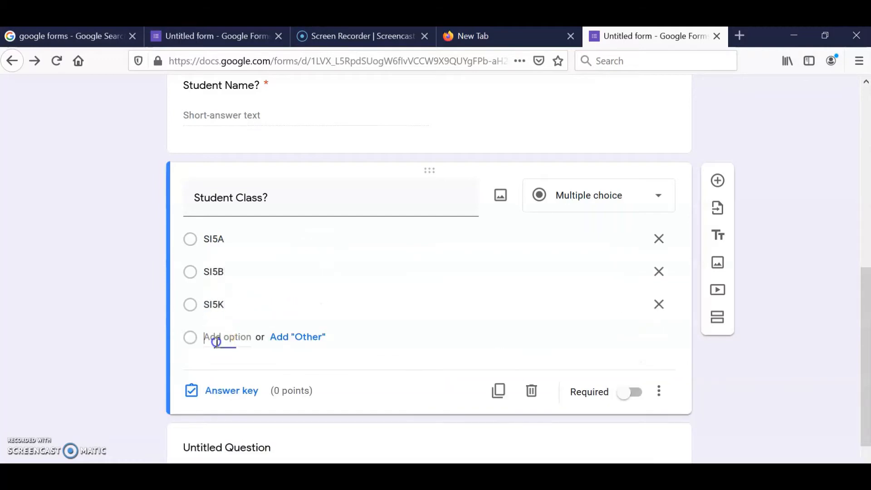
text(SI5)
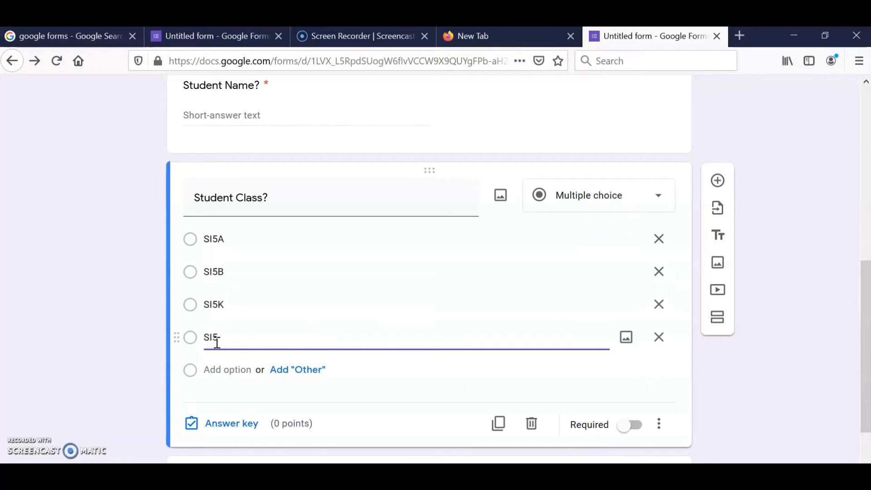
text(L)
click(229, 370)
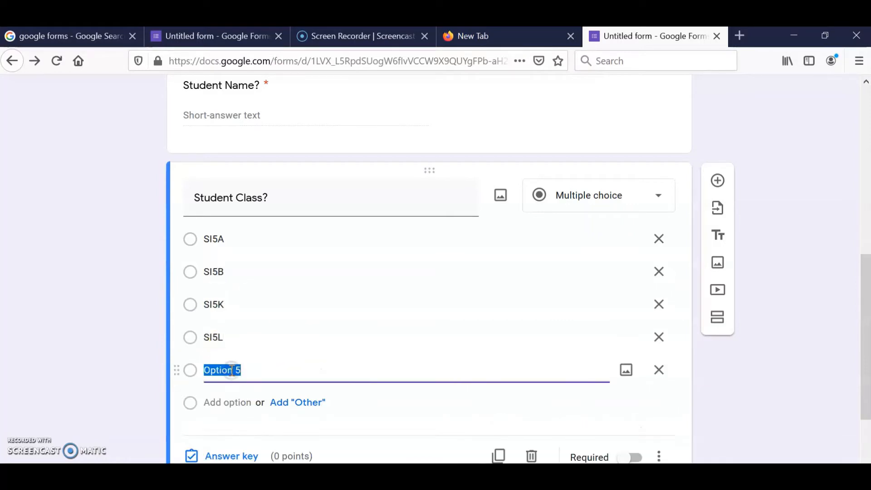
text(SI5SP)
scroll(503, 342, down, 3)
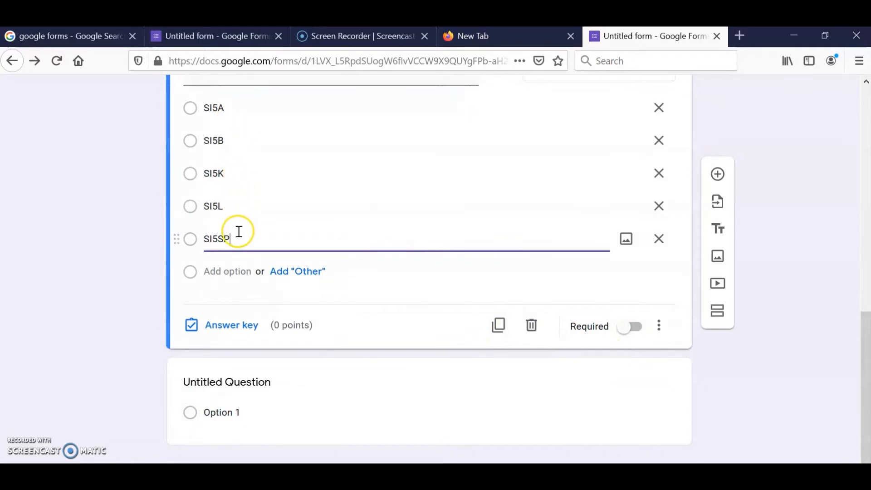
click(634, 327)
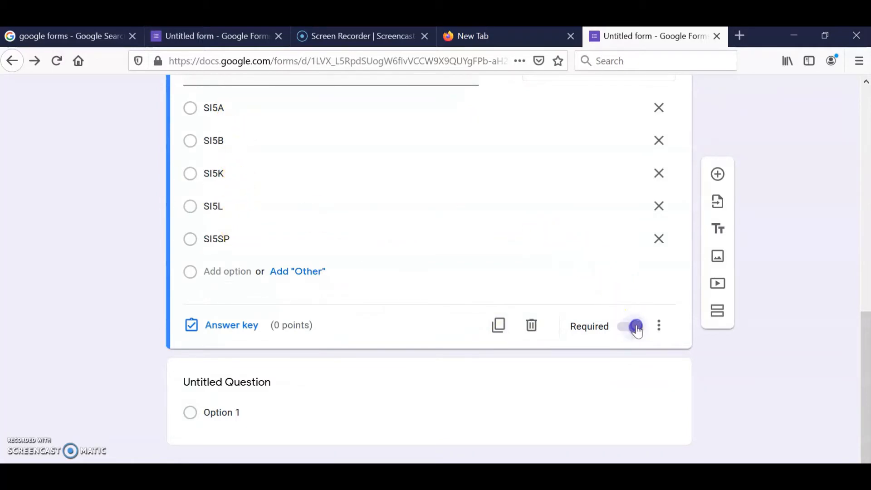
Step: Add a date question titled "Birth Date?" below the student class question and make it required
scroll(118, 225, up, 3)
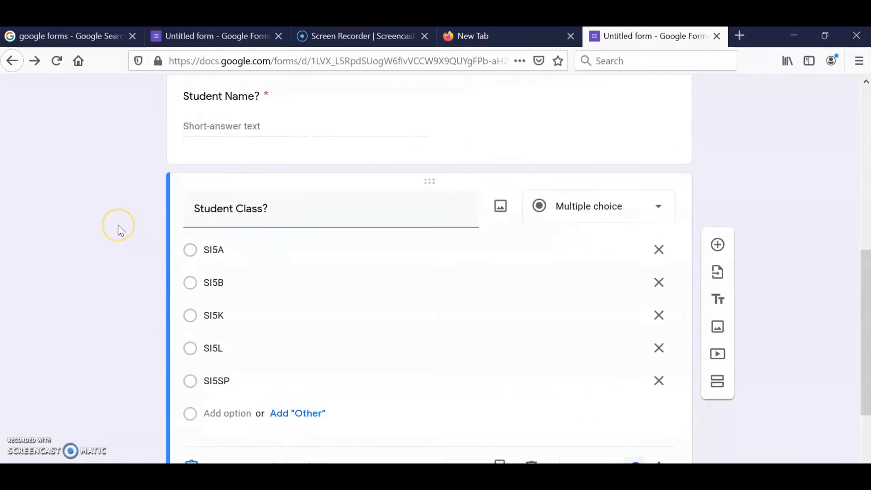
scroll(95, 211, down, 3)
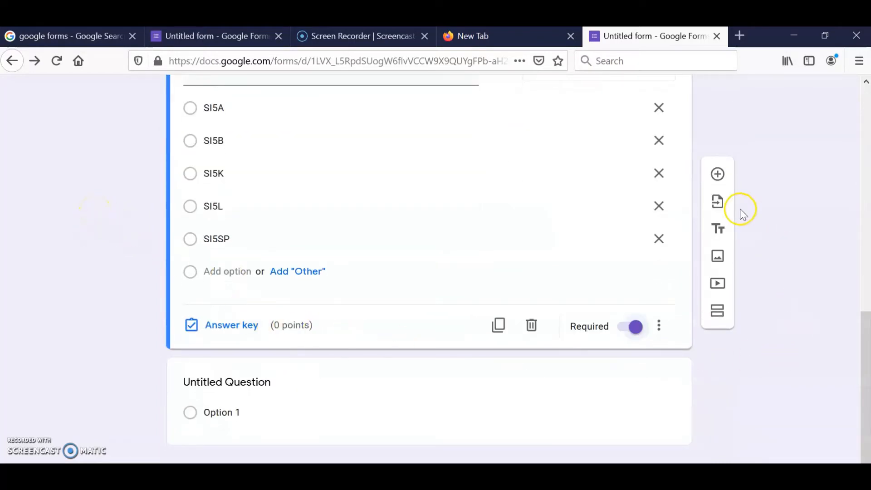
click(717, 174)
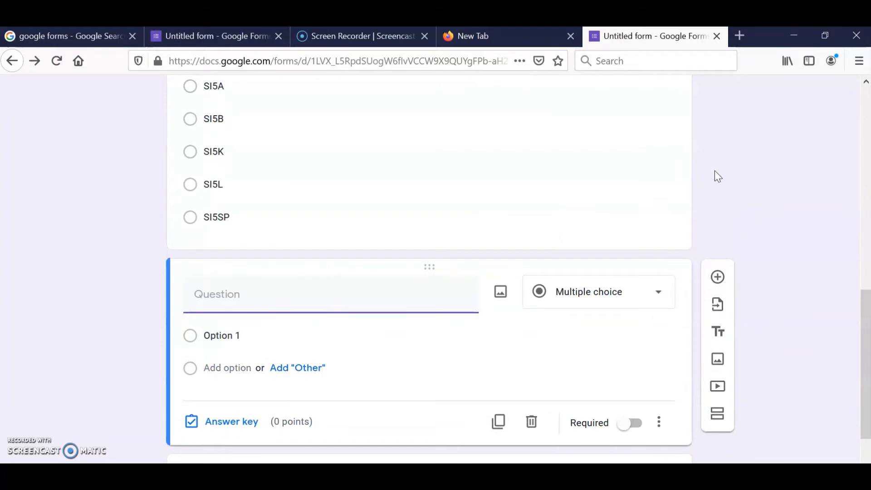
click(742, 241)
scroll(744, 241, down, 2)
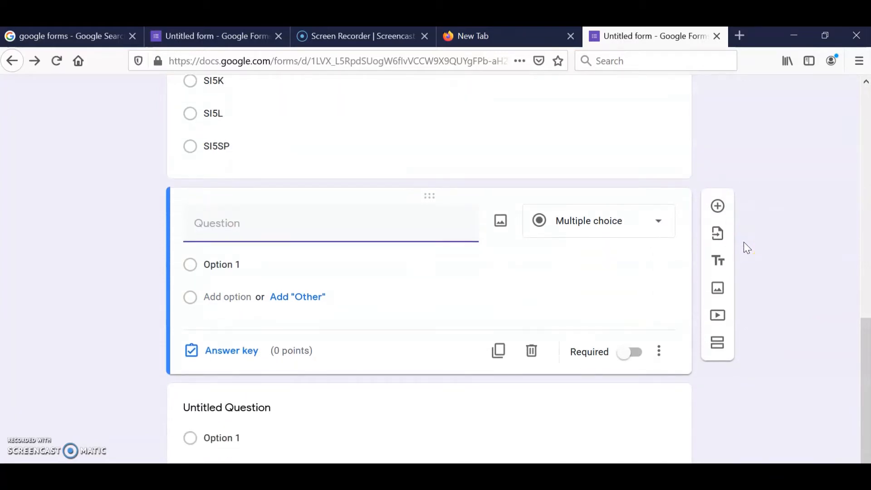
text(Birth Date?)
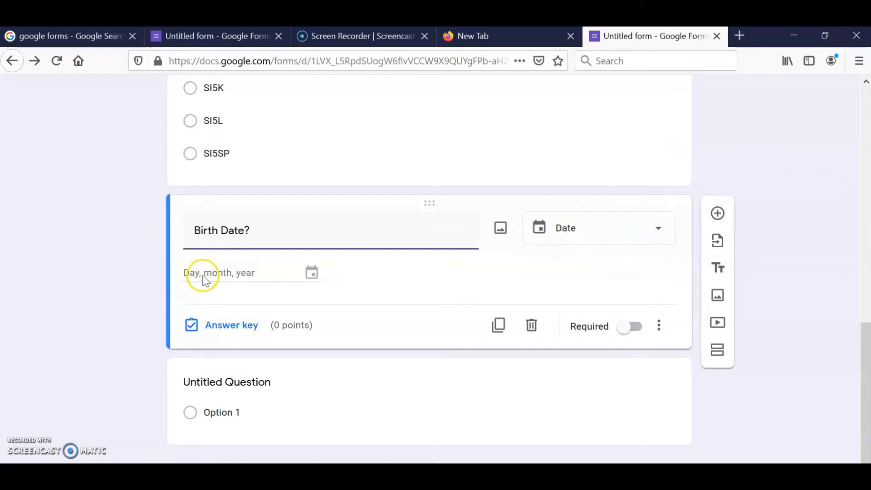
click(636, 327)
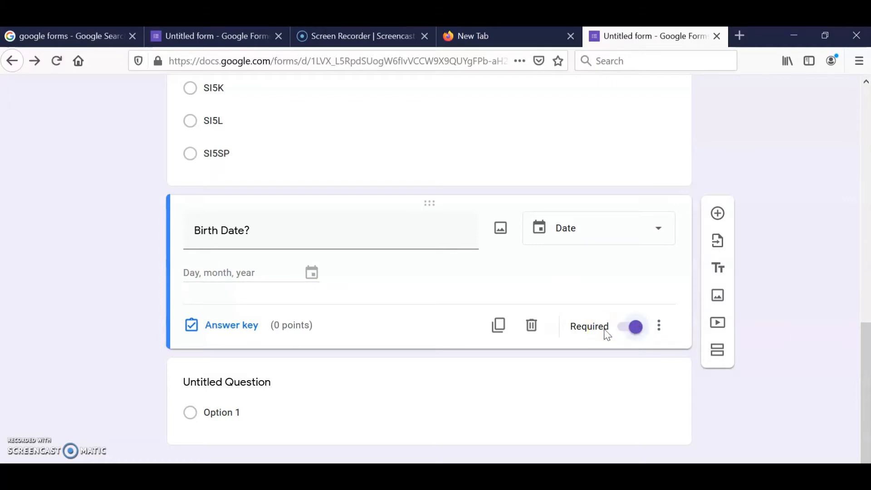
Step: Review the form header and the identity questions from NIM through the birth date question
scroll(616, 229, up, 10)
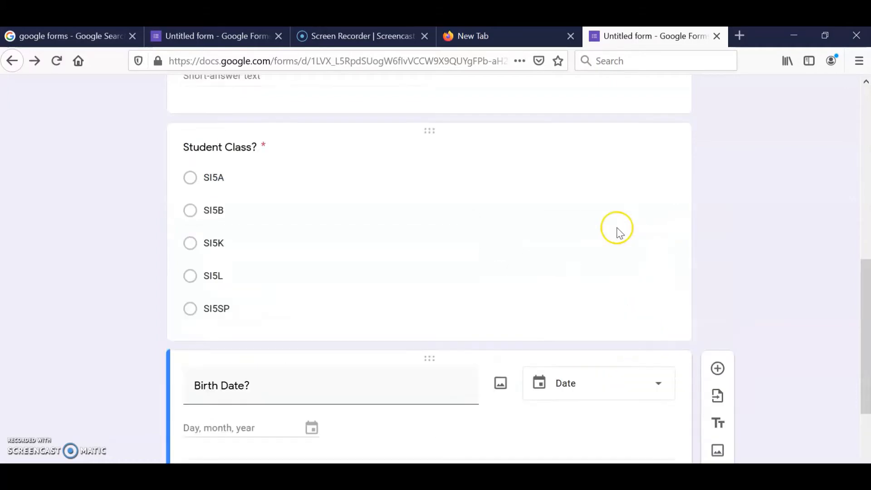
scroll(429, 317, down, 3)
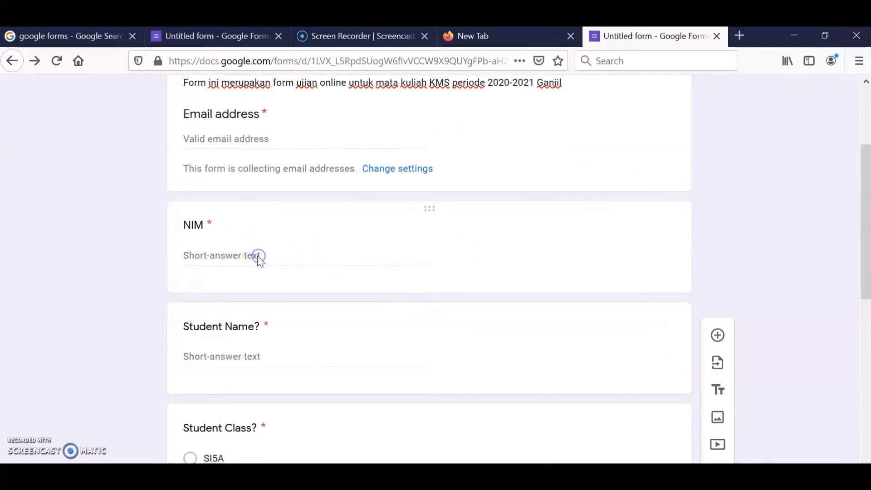
scroll(265, 267, down, 6)
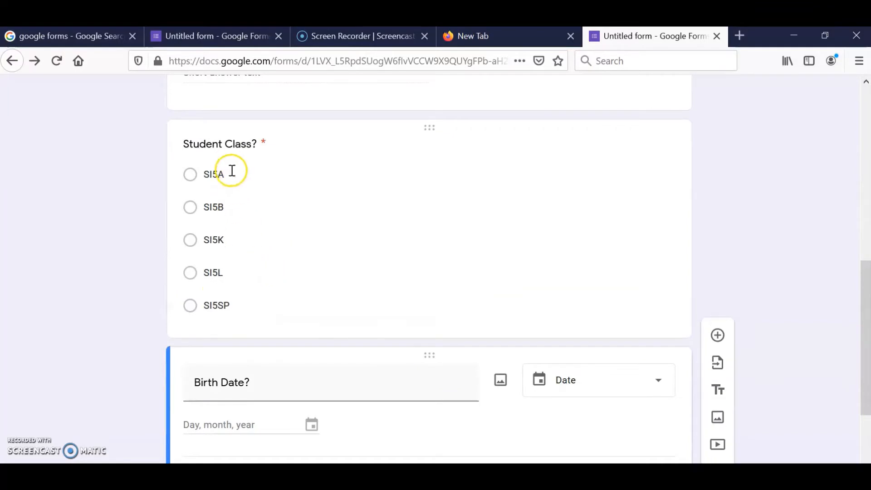
scroll(236, 296, down, 3)
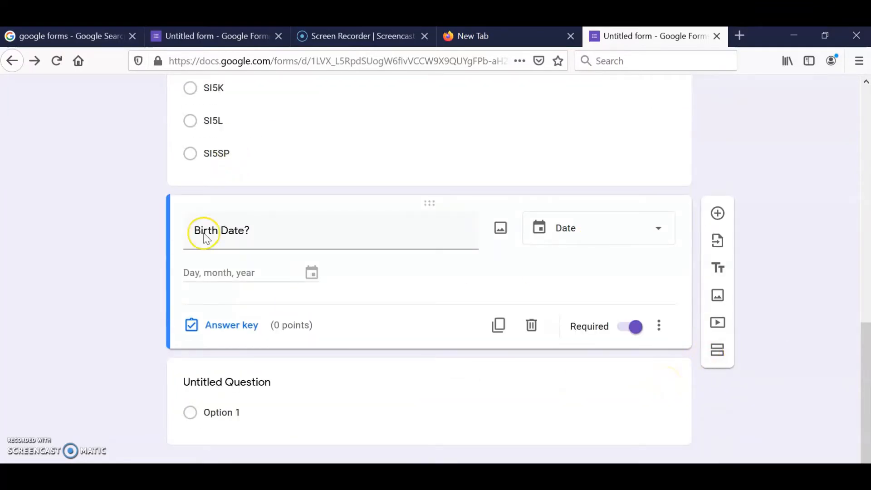
scroll(117, 198, up, 10)
scroll(113, 196, up, 3)
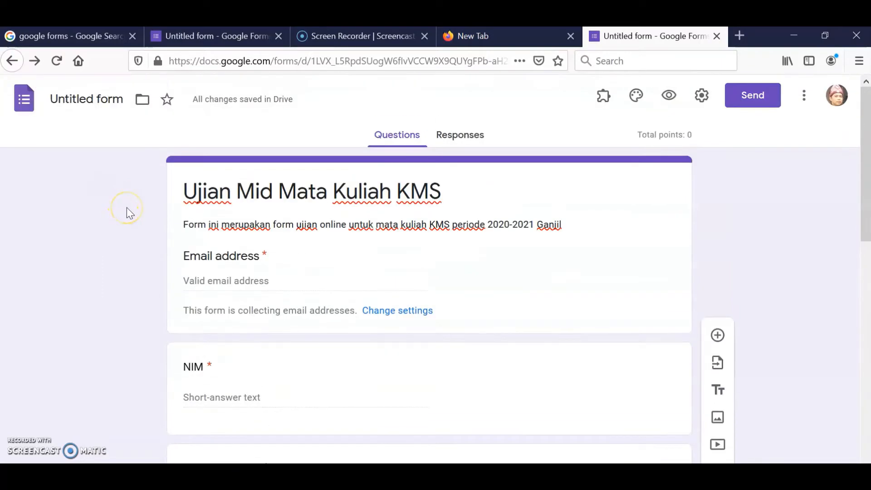
scroll(127, 208, down, 12)
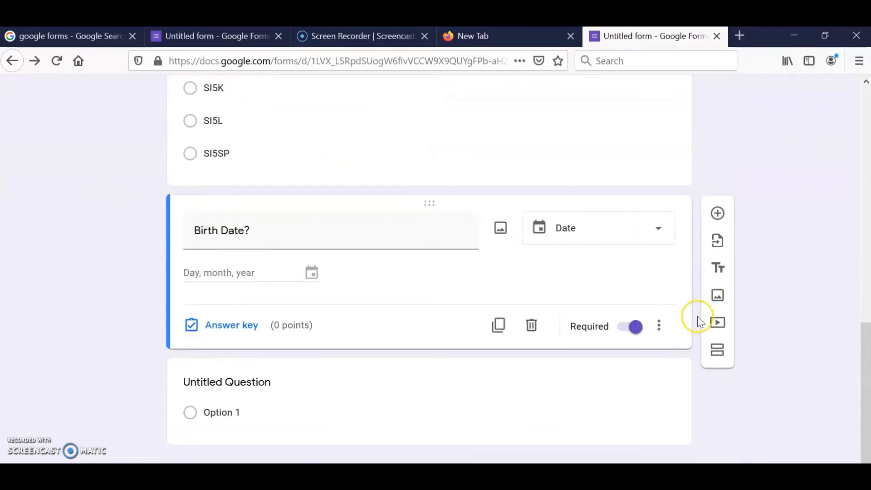
Step: Add a new section after the birth date question and title it "Bagian Pertanyaan", leaving its description empty
click(720, 353)
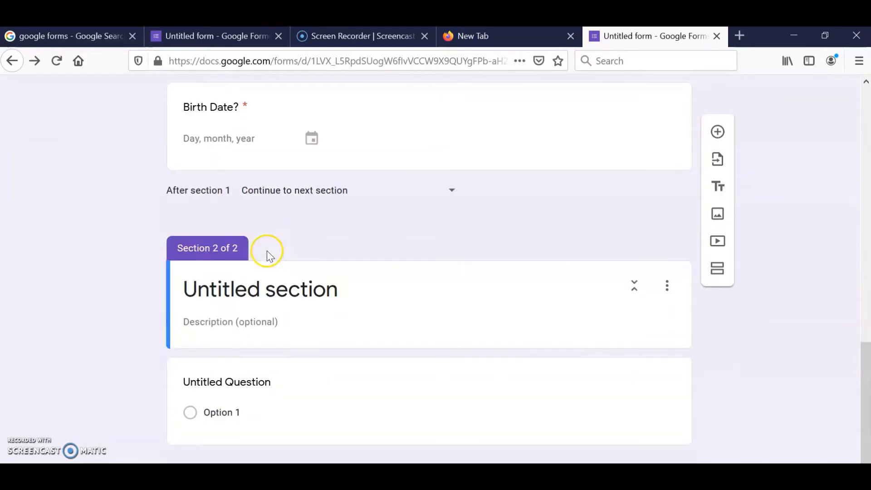
click(276, 290)
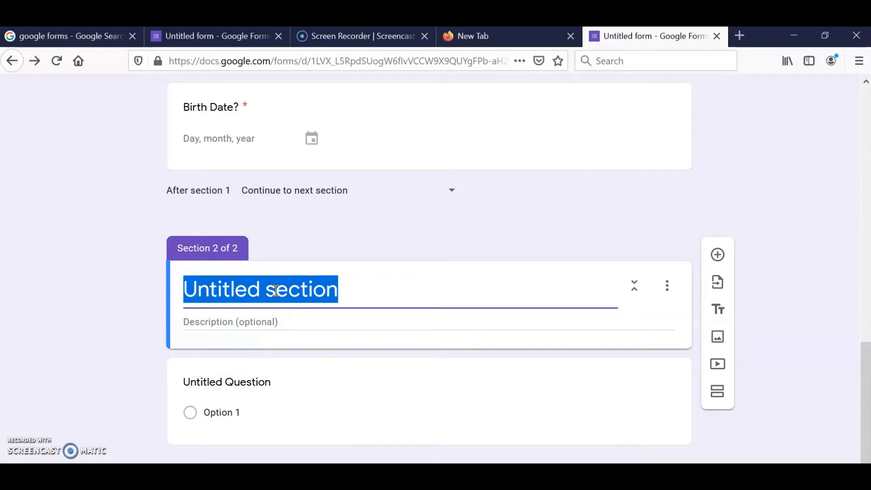
text(Ba)
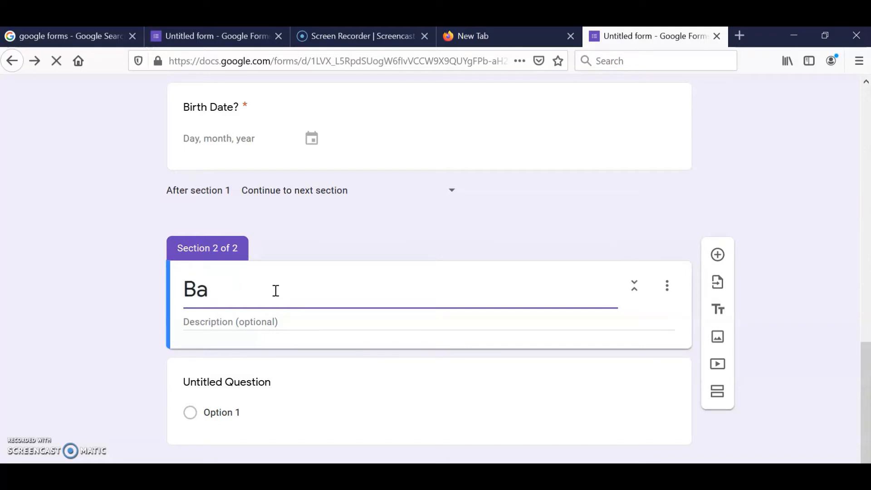
text(gian Pertanyaan)
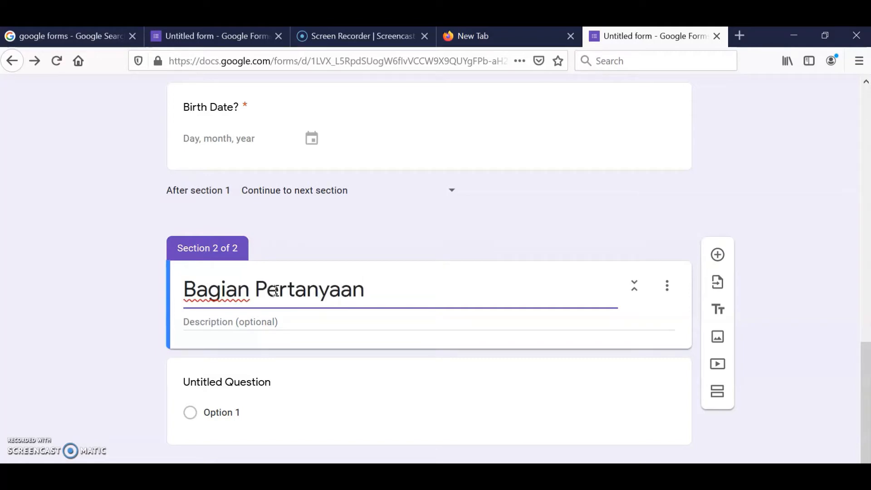
click(239, 322)
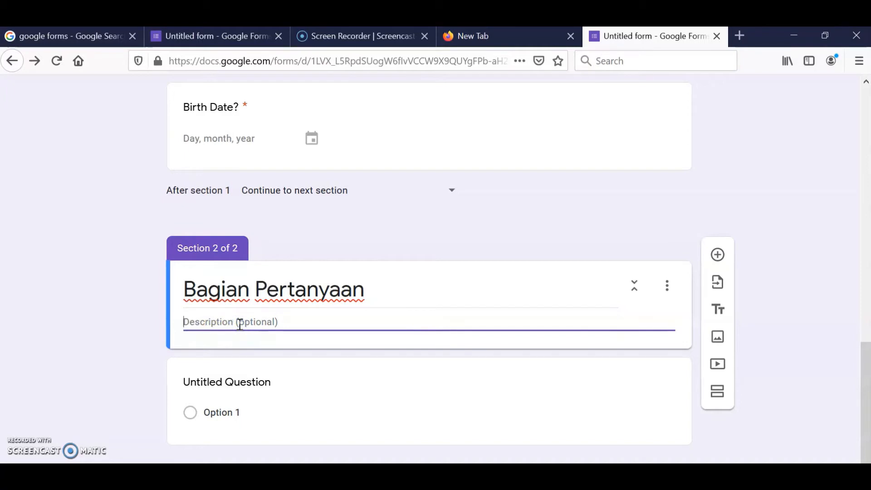
Step: Title the untitled question in the Bagian Pertanyaan section "Q01) Apa kepanjangan huruf 'K' dari KMS?"
click(218, 381)
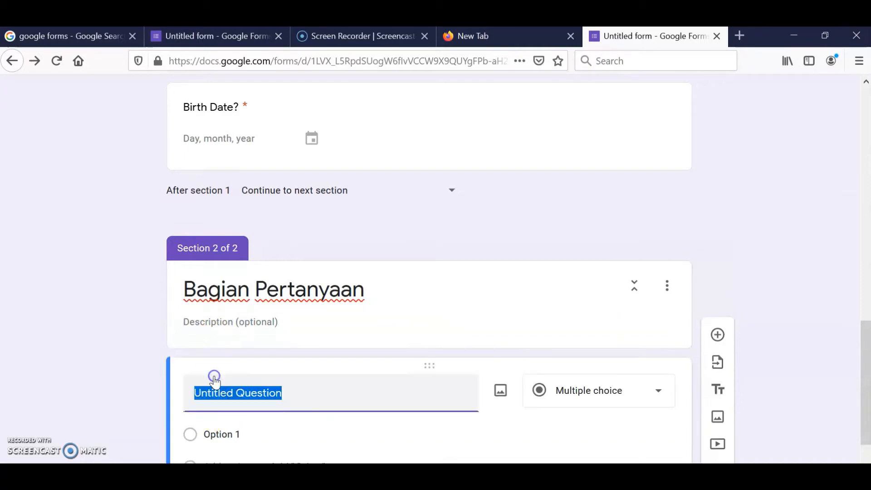
text(q01))
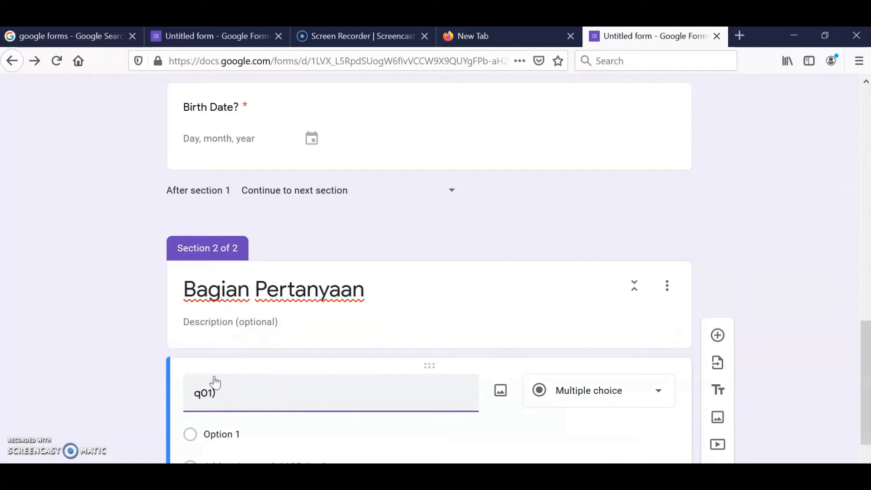
key(Home)
key(shift+Right)
text(Q)
key(End)
text(Sebut)
key(BackSpace)
key(BackSpace)
key(BackSpace)
key(BackSpace)
key(BackSpace)
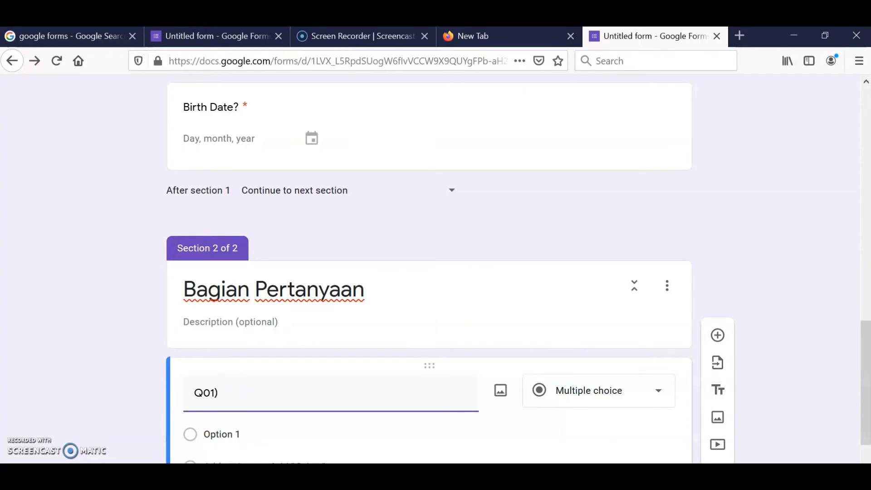
text(Apa kenjan)
text(gna)
key(BackSpace)
key(BackSpace)
key(BackSpace)
key(BackSpace)
key(BackSpace)
key(BackSpace)
text(panjangna )
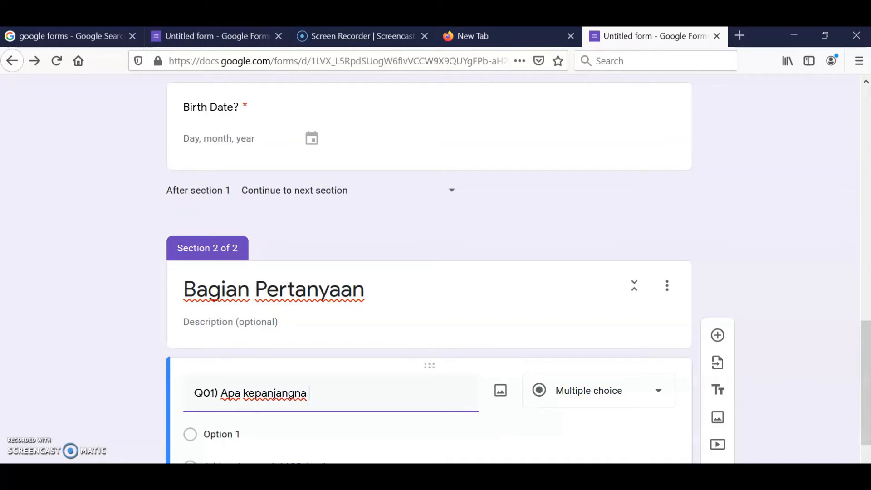
text(n huruf 'K' dari KMA?)
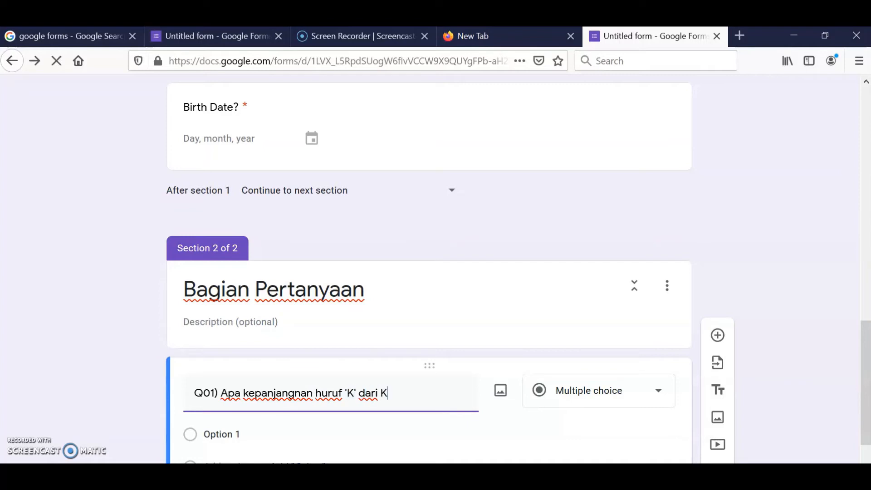
key(BackSpace)
key(BackSpace)
text(S?)
scroll(383, 307, down, 2)
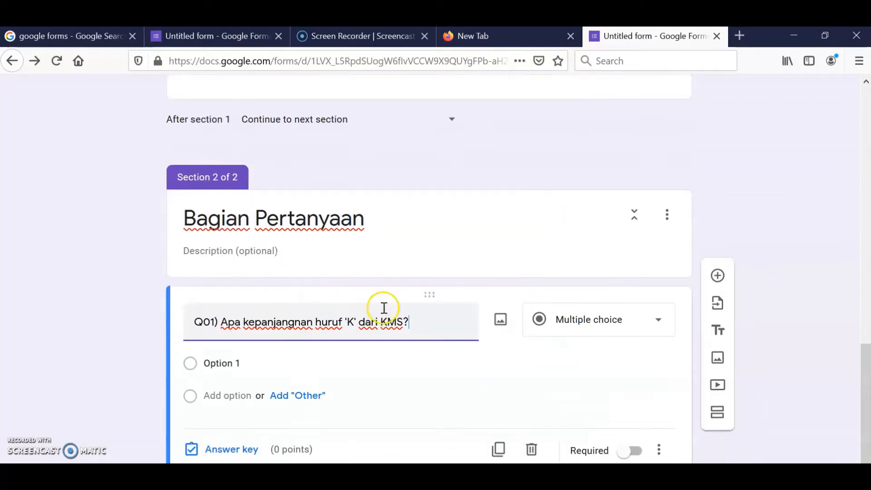
click(294, 297)
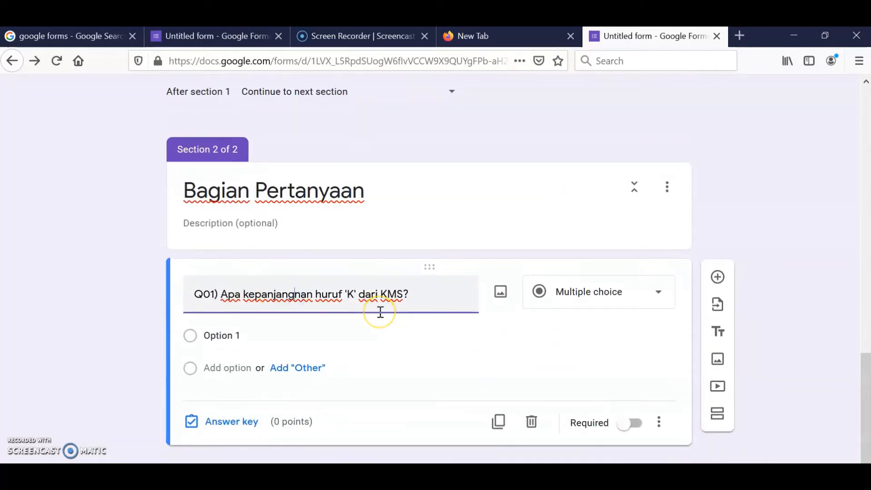
key(Delete)
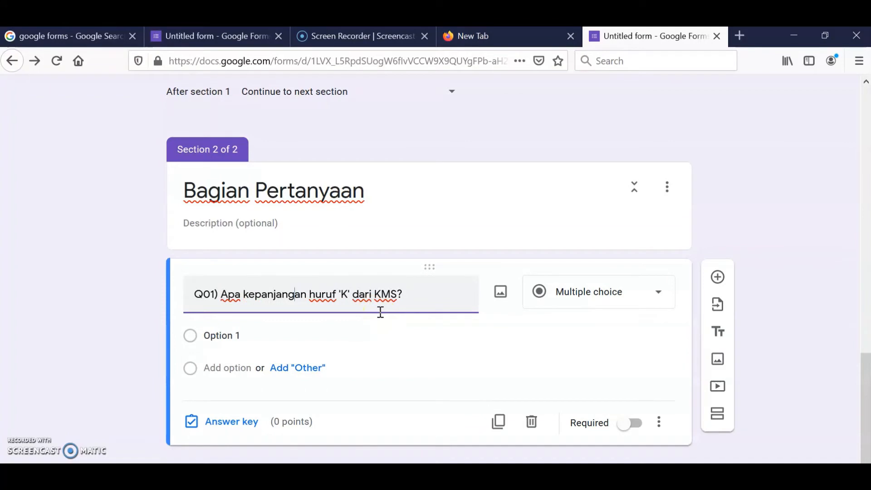
click(333, 333)
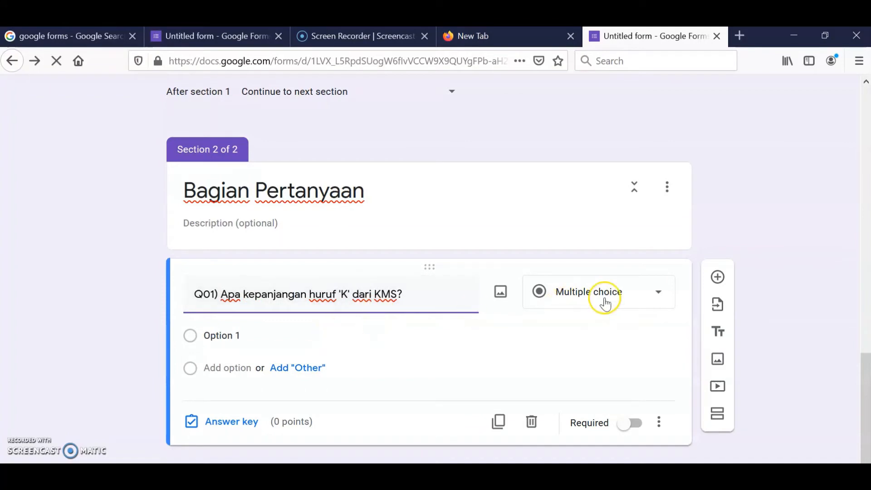
Step: Give question Q01 the answer options "A) Knowledge", "B) K-Pop", "C) Circle-K" and "D) Knock"
click(277, 336)
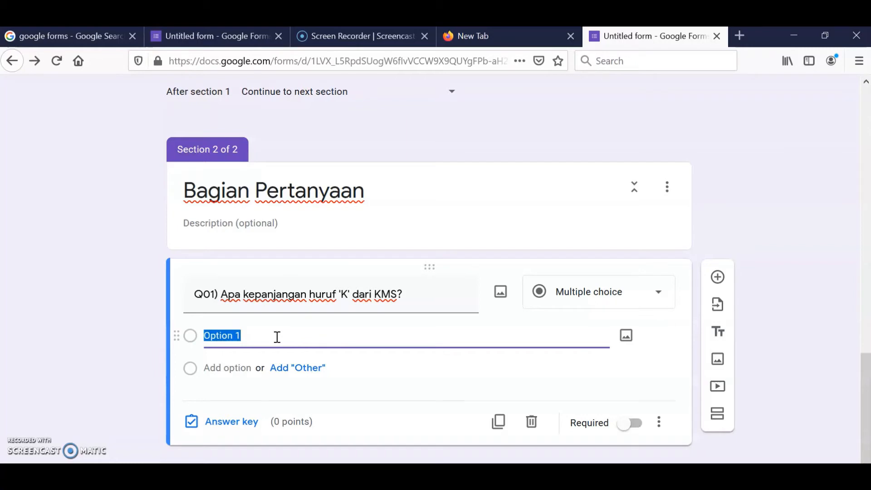
text(A) )
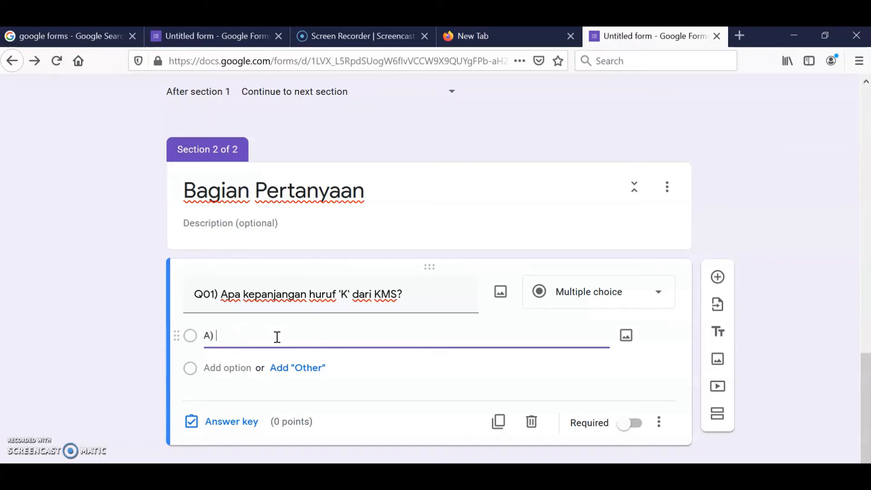
text(Knowledge)
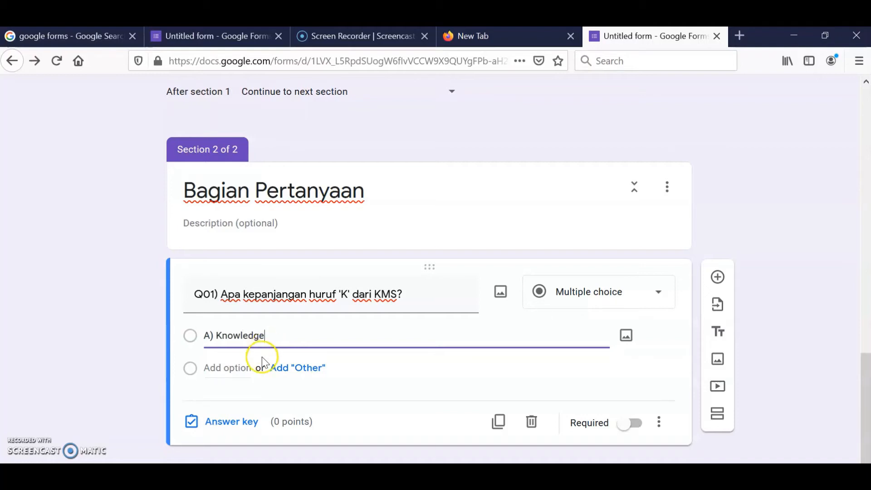
click(243, 367)
text(B)
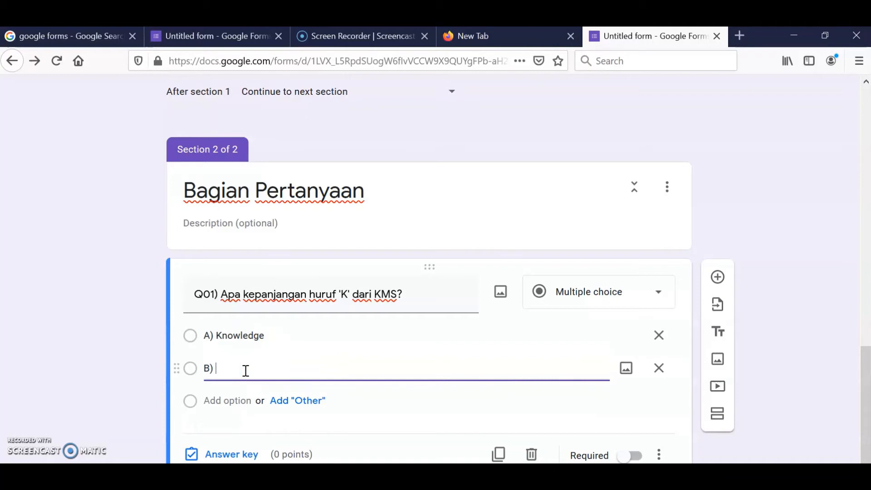
text() Ko)
text(-Pop)
click(223, 403)
text(C))
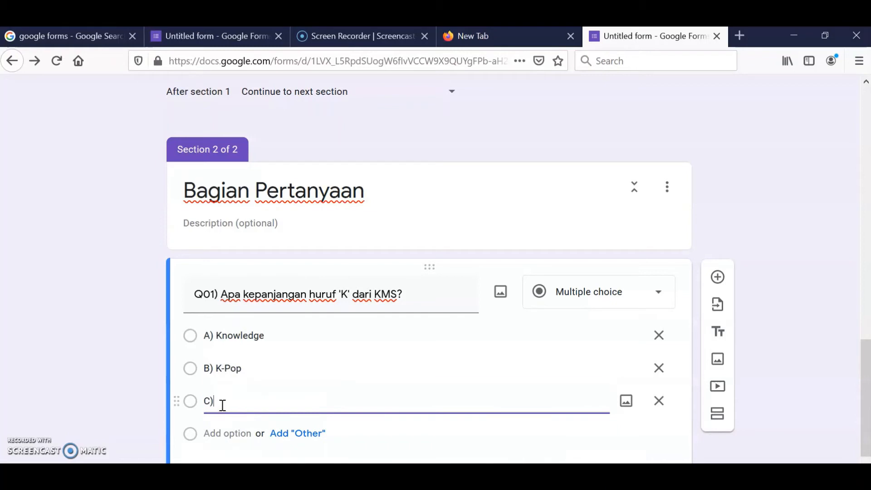
text( Circle-K)
click(220, 432)
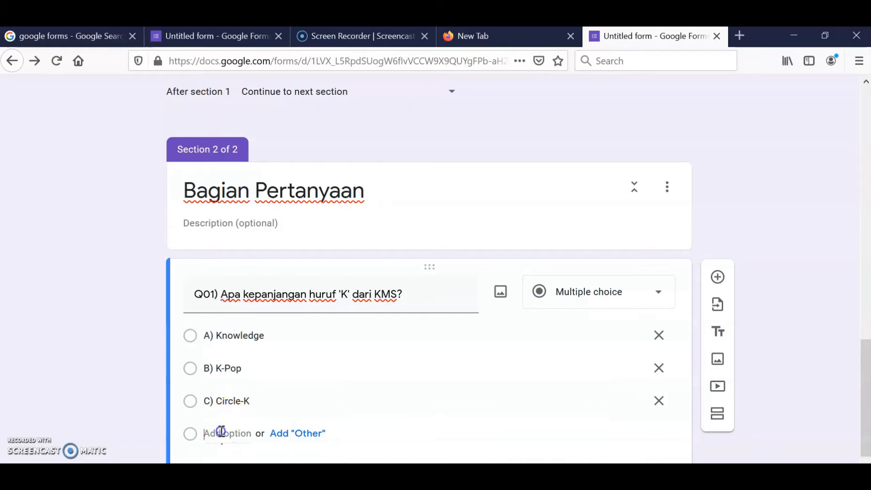
text(D))
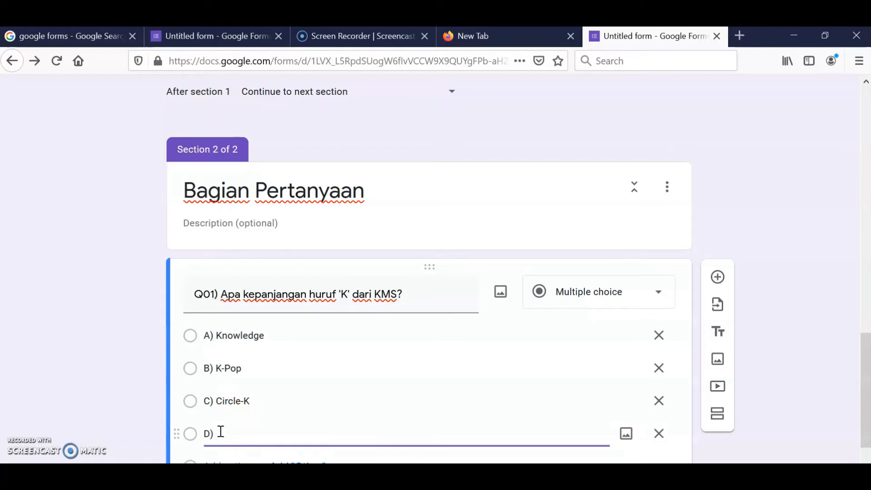
text( Knock)
Step: Set the answer key of question Q01 to "A) Knowledge", worth 20 points
scroll(521, 315, down, 1)
scroll(521, 315, down, 1)
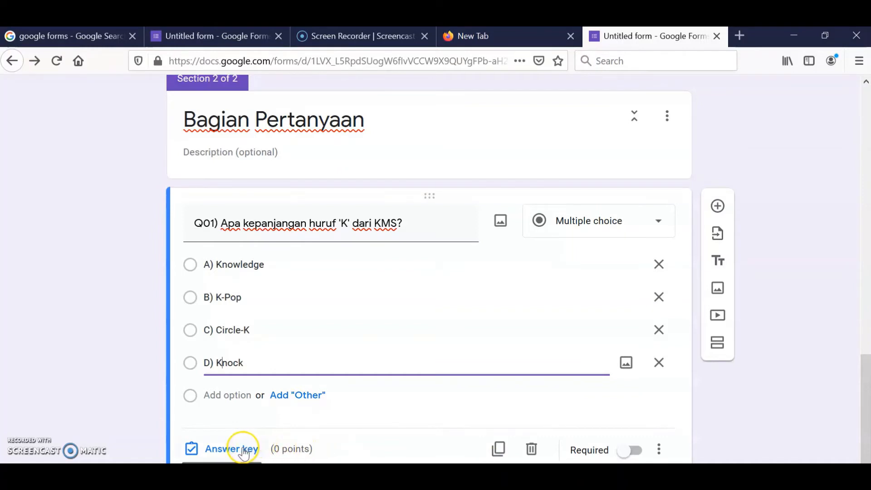
scroll(248, 456, down, 1)
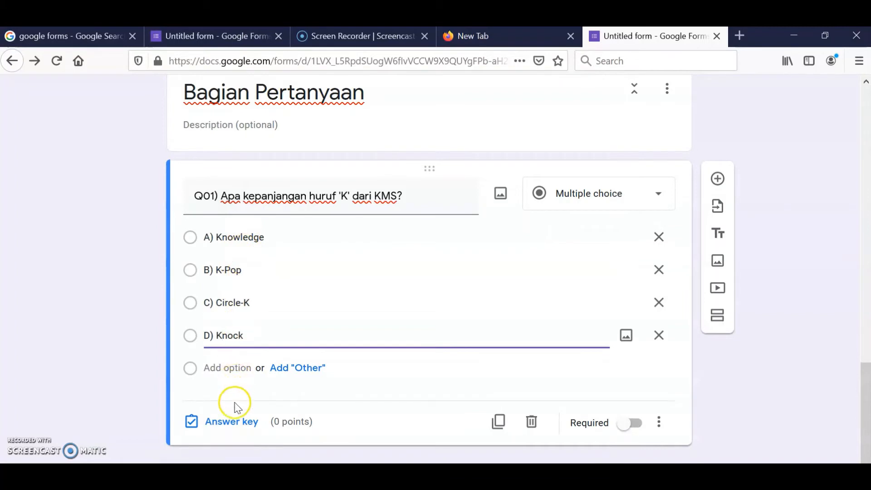
click(228, 423)
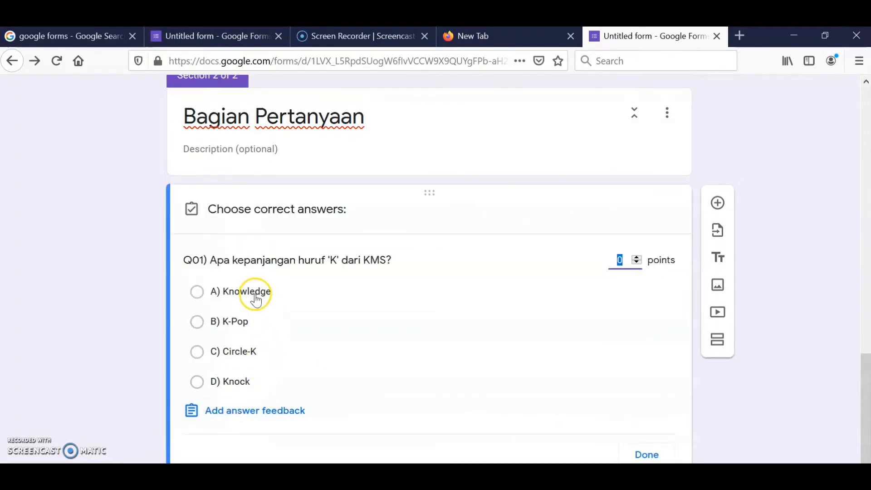
click(255, 297)
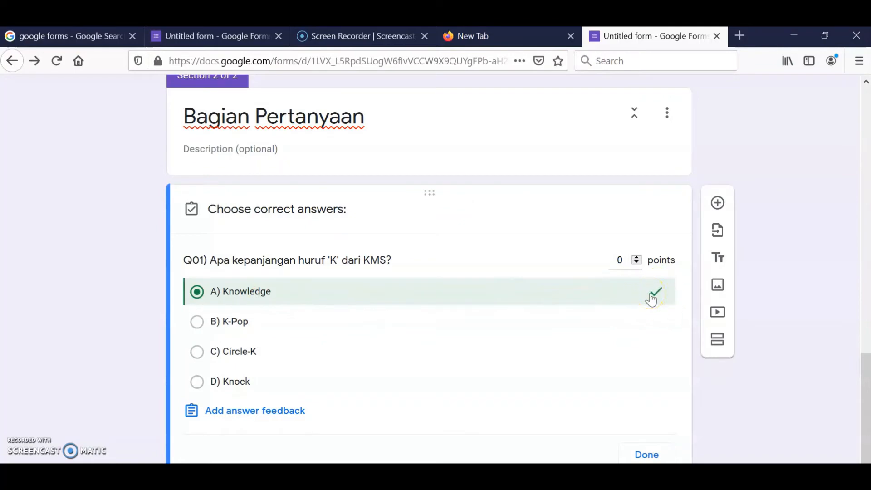
click(637, 256)
click(637, 256)
click(637, 257)
click(636, 257)
click(636, 257)
click(636, 257)
click(637, 257)
click(636, 257)
click(637, 257)
click(637, 257)
click(636, 257)
click(637, 257)
click(637, 257)
click(636, 257)
click(637, 257)
click(636, 257)
click(636, 257)
click(658, 294)
scroll(659, 298, down, 1)
click(650, 423)
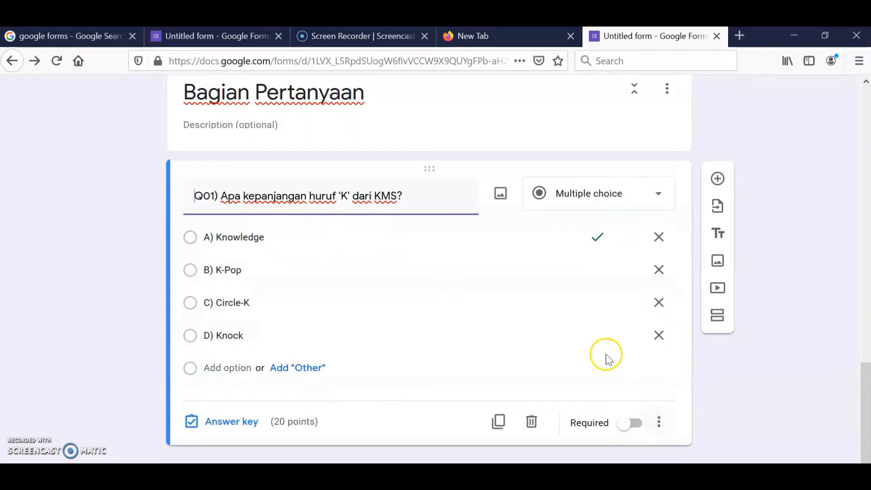
Step: Make question Q01 required and shuffle the order of its options
click(636, 423)
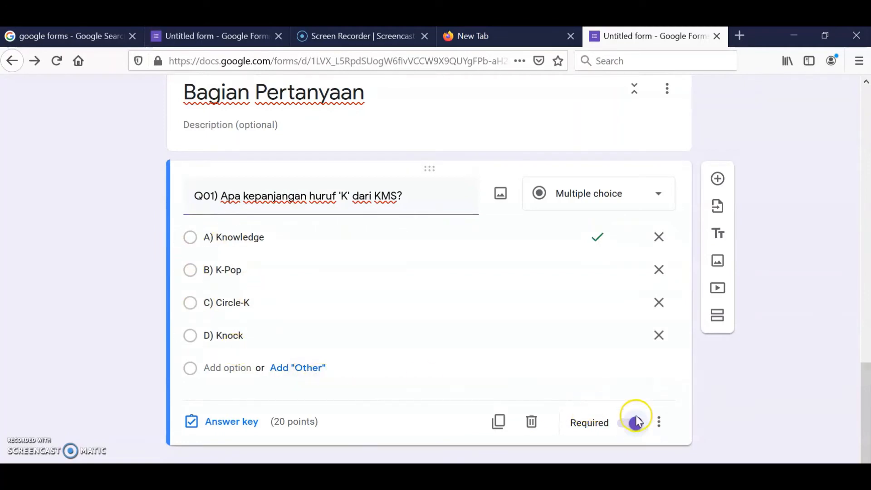
click(658, 425)
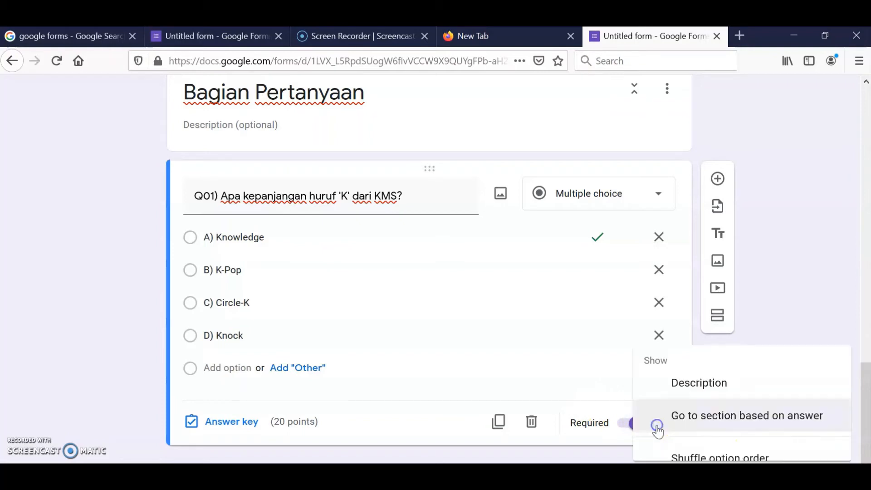
click(714, 451)
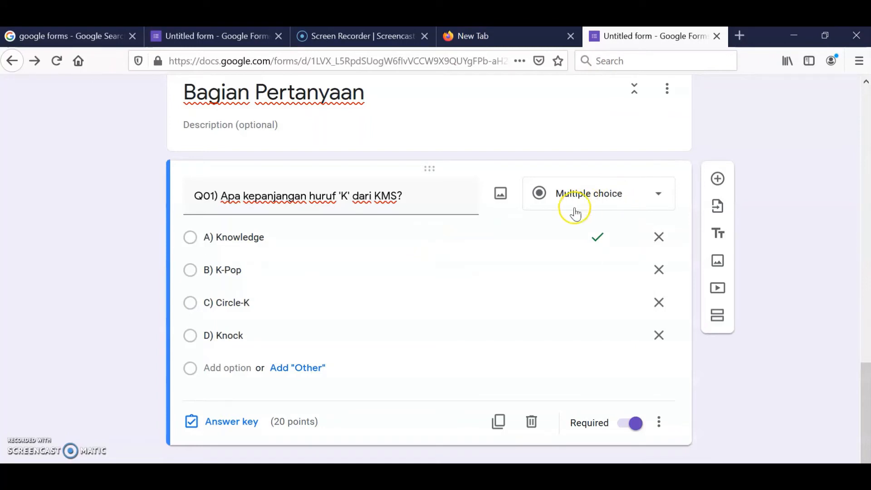
Step: Duplicate question Q01 and renumber the copy as Q02
click(498, 423)
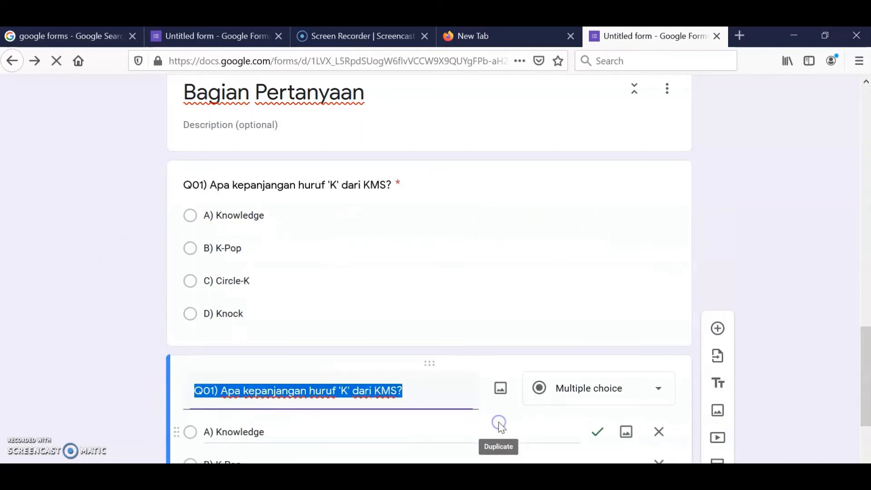
scroll(214, 249, down, 3)
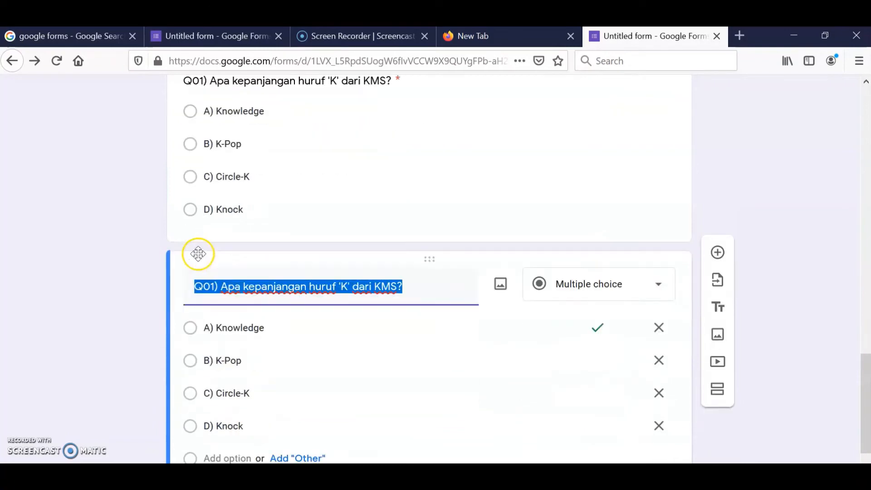
scroll(207, 136, up, 2)
scroll(259, 325, down, 2)
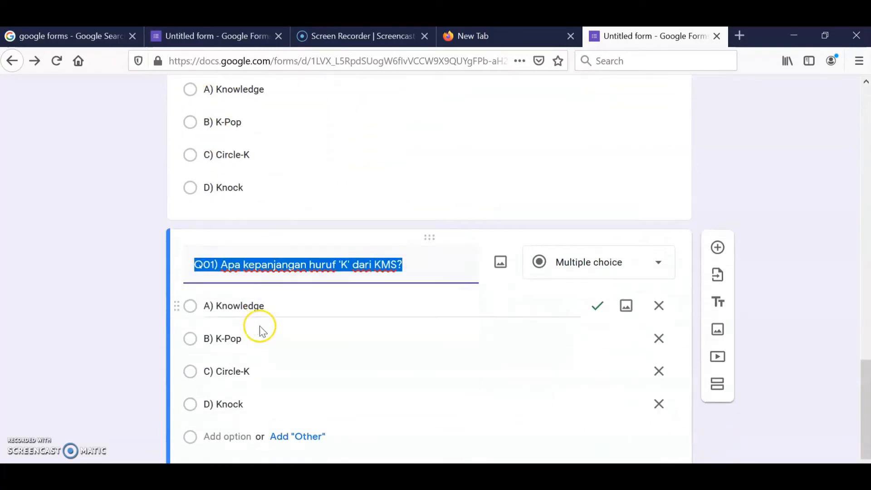
click(208, 249)
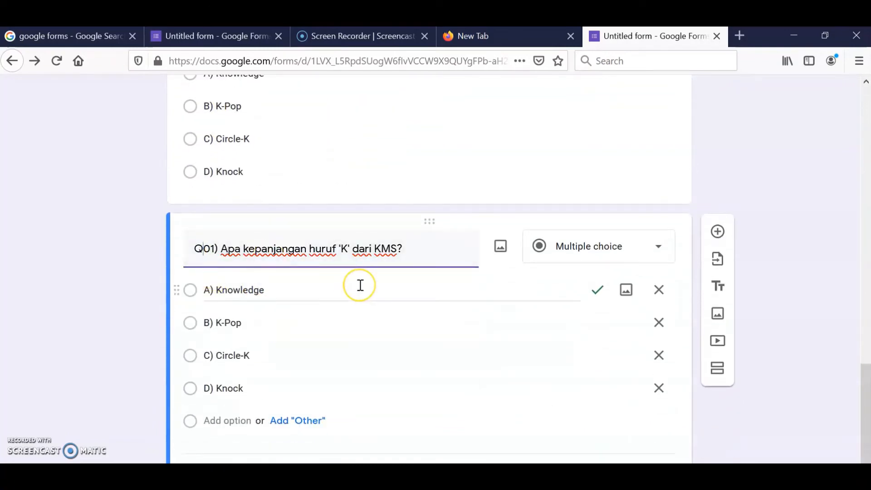
text(2)
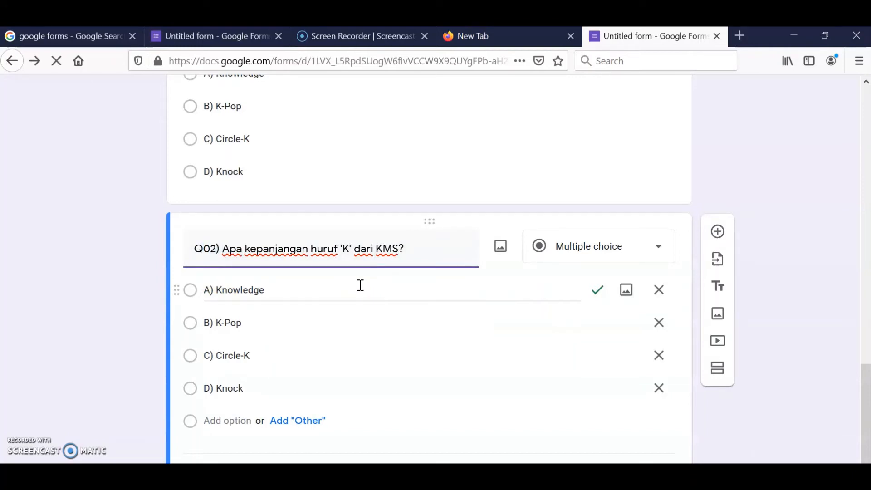
Step: Replace the question text after the Q02 number with "Lawan dari Explicit Knowledge adalah Tacit Knowledge?"
key(shift+Right)
key(shift+Right)
key(shift+Right)
key(shift+Right)
key(shift+Right)
key(shift+Right)
key(shift+Right)
key(shift+Right)
key(shift+Right)
key(shift+Right)
key(shift+Right)
key(shift+Right)
key(shift+Right)
key(shift+Right)
key(shift+Right)
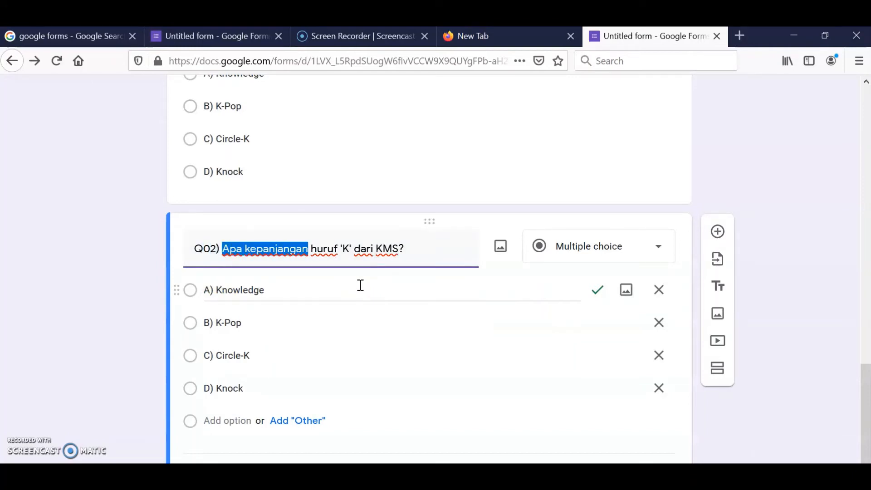
key(shift+Right)
key(shift+Right)
key(shift+Right)
key(shift+Right)
key(shift+Right)
key(shift+Right)
key(shift+Right)
key(shift+Right)
key(shift+Right)
key(shift+Right)
key(shift+Right)
key(shift+Right)
key(shift+Right)
key(shift+Right)
key(shift+Right)
key(shift+Right)
key(shift+Right)
key(shift+Right)
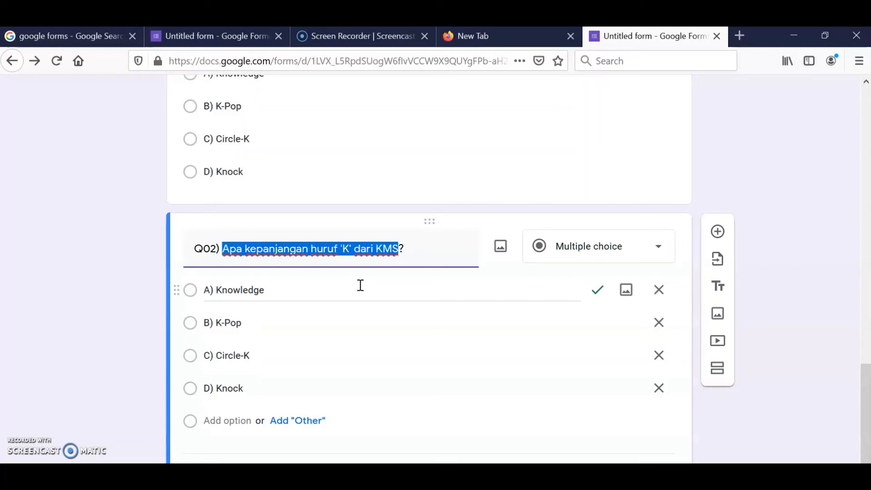
text(Lawan dari )
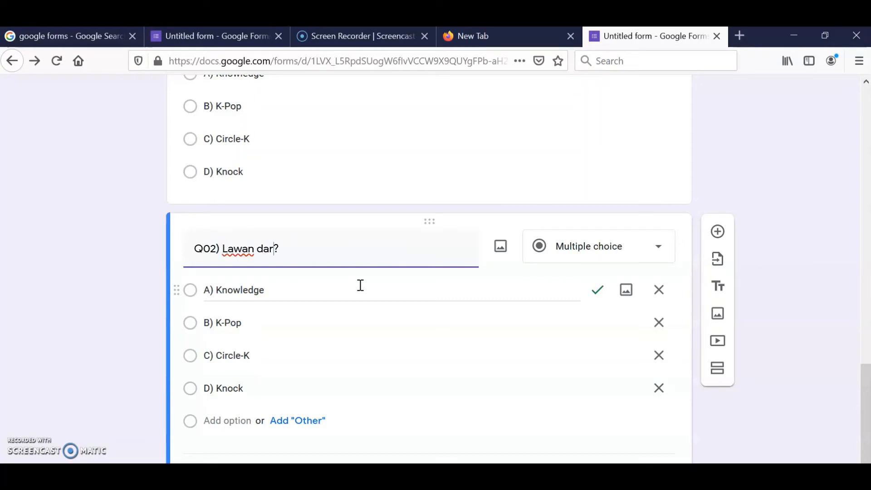
text(Explicit K)
text(nowledge adala)
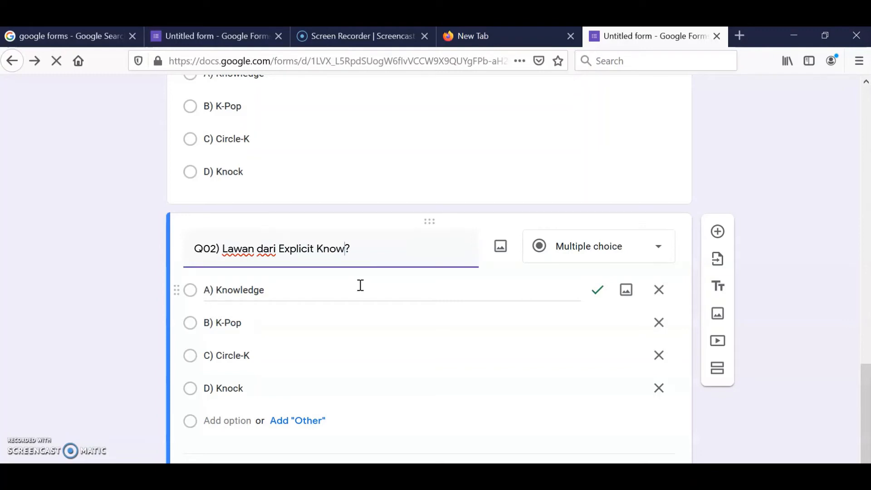
text(h )
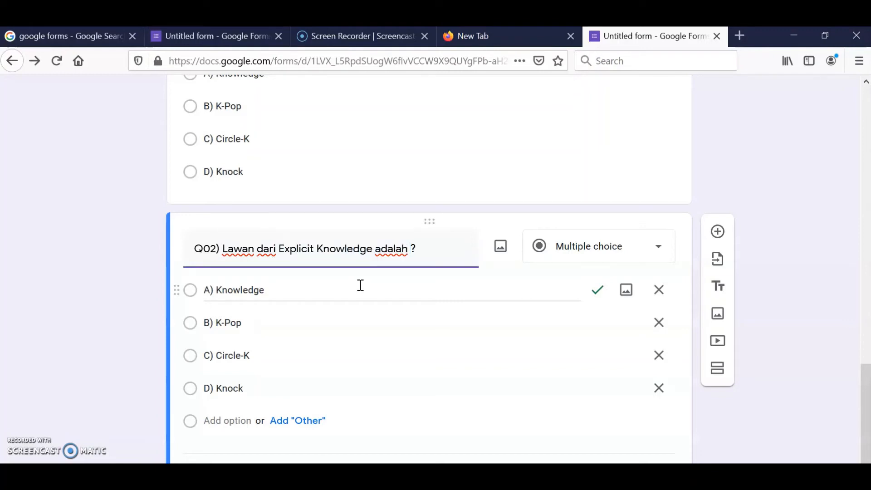
text(Tacit Knowledge)
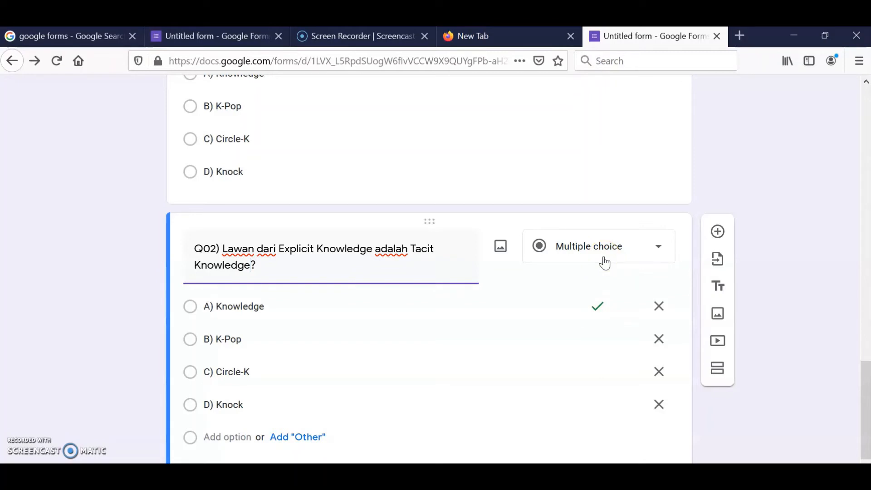
Step: Replace the first two options of question Q02 with "True" and "False" and remove the options "C) Circle-K" and "D) Knock"
click(324, 308)
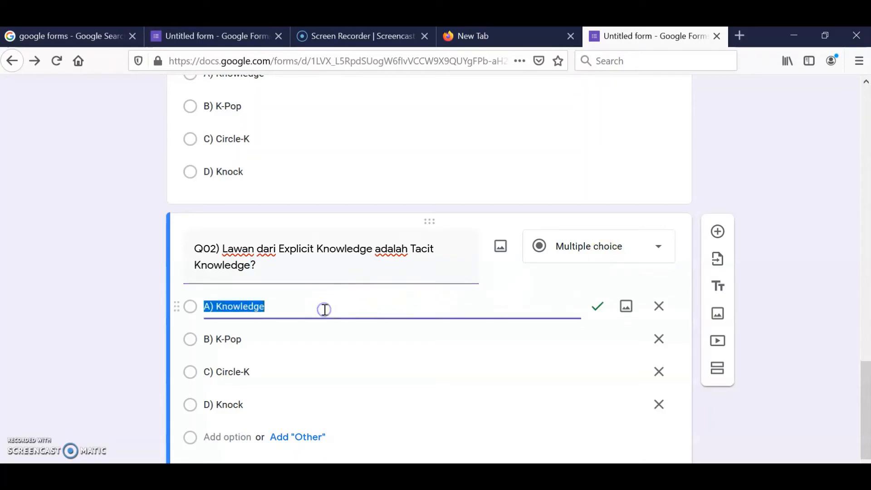
text(True)
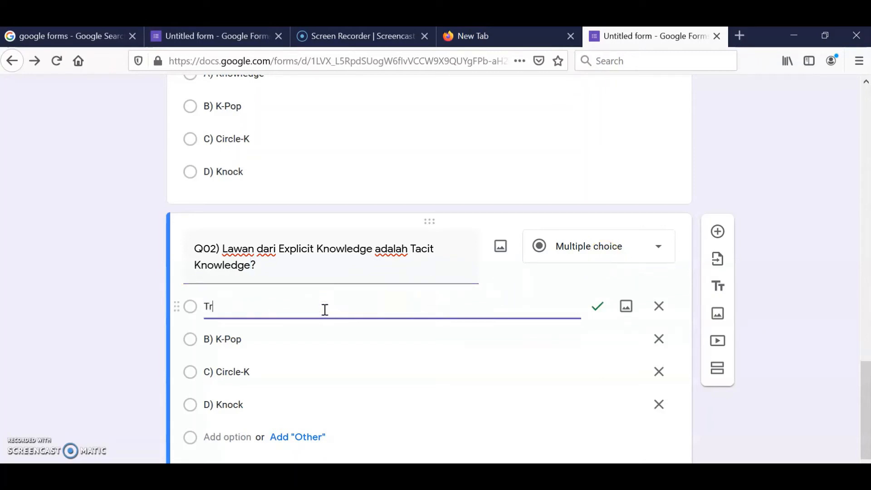
click(298, 341)
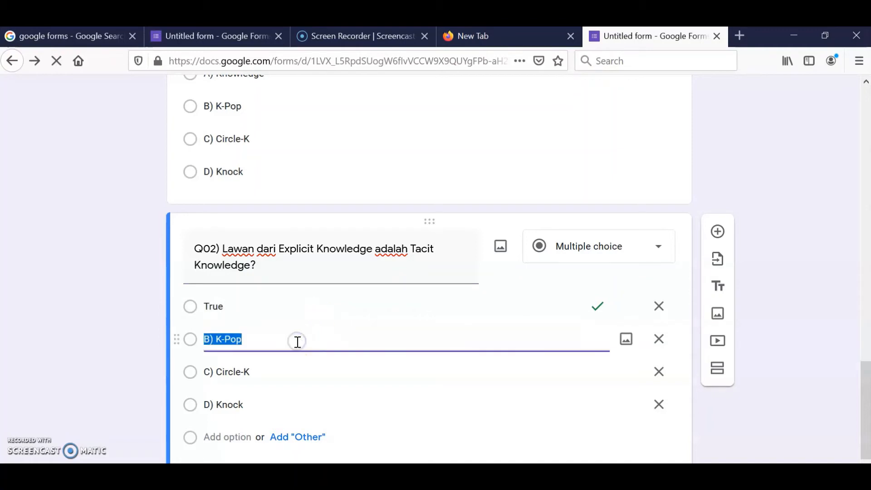
text(False)
scroll(297, 341, down, 2)
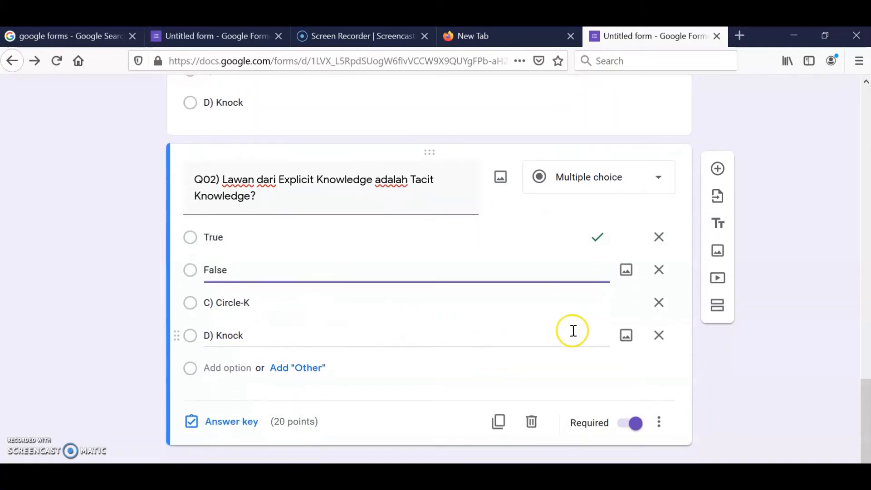
click(661, 301)
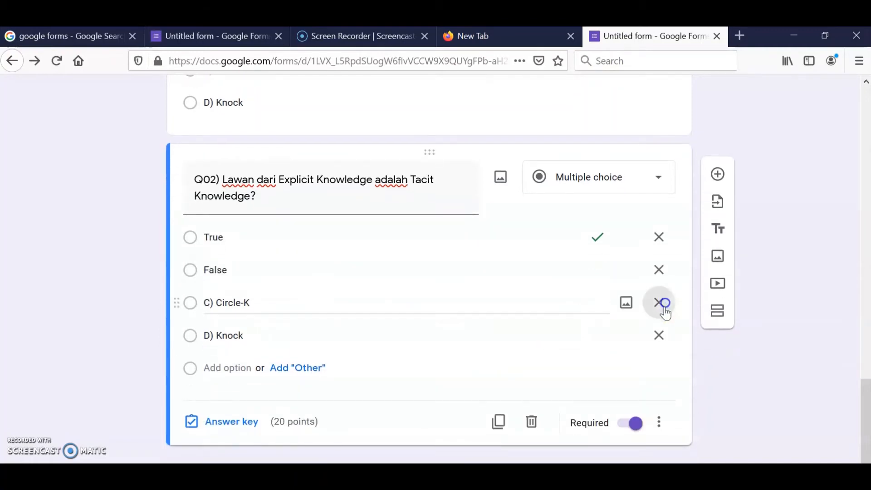
click(660, 336)
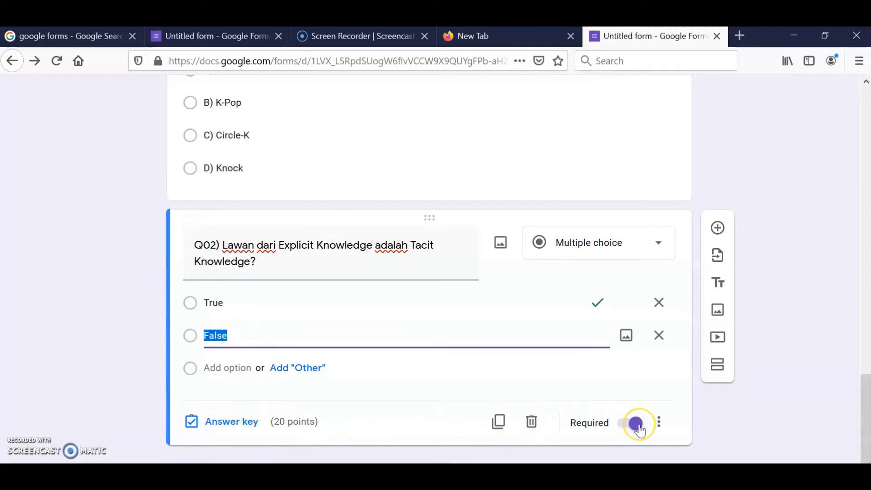
Step: Add a multiple-choice question below Q02 with the text "Q03) Contoh dari Explicit Knowledge?"
click(718, 229)
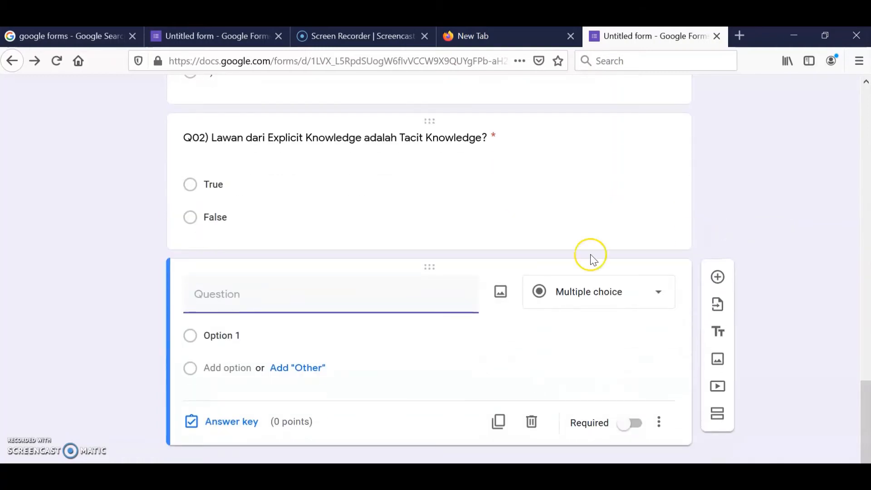
text(Q03_)
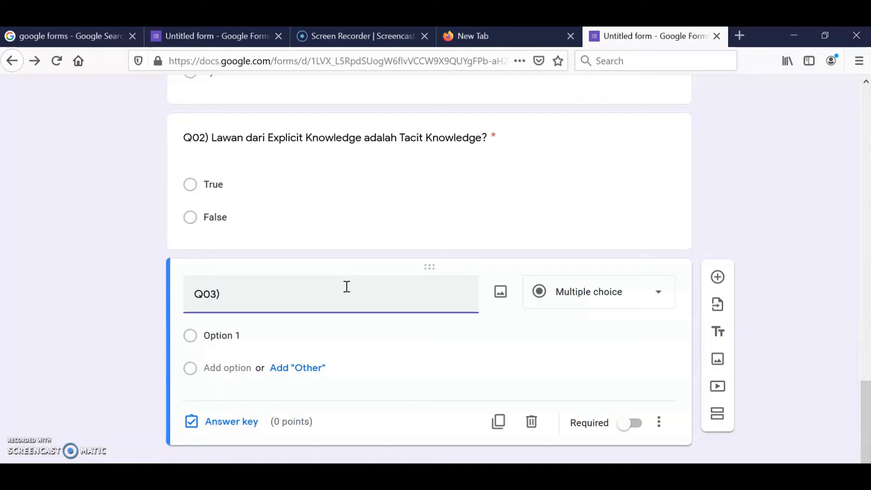
text(ntoh dari )
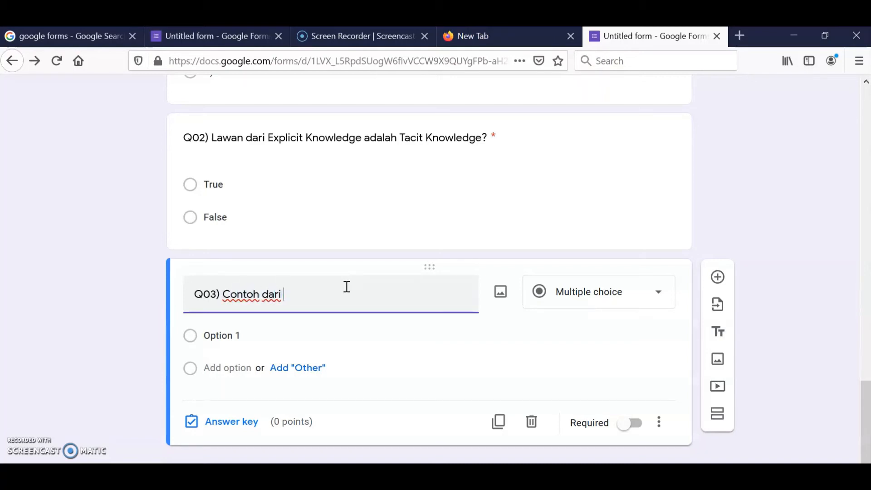
text(Explicit Knowledge?)
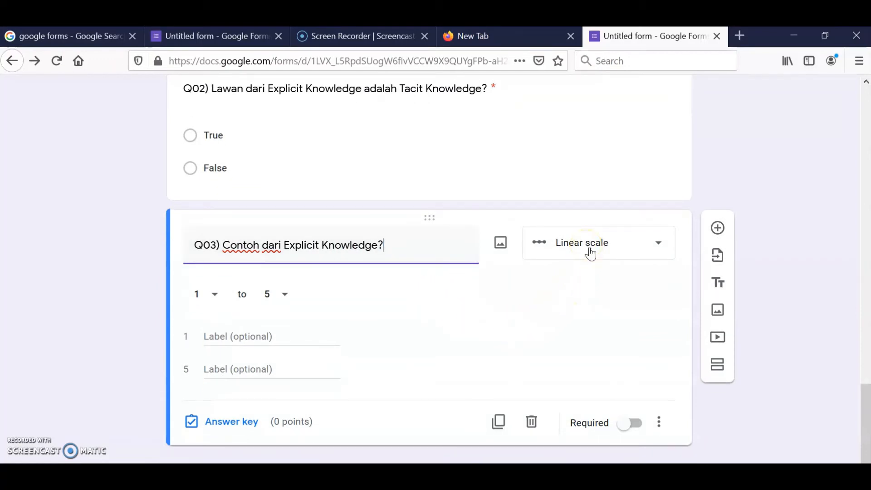
click(590, 253)
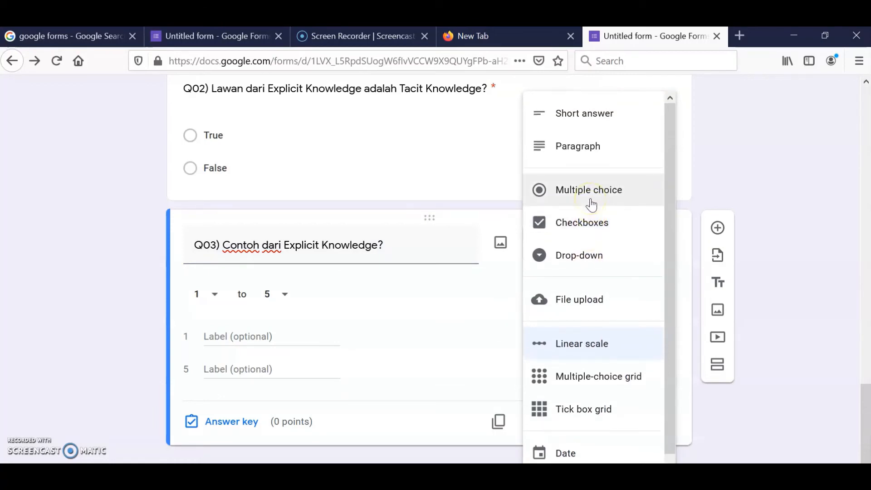
click(590, 198)
Step: Enter the Q03 options "A) Report", "B) Memo", "C) Coded Program" and "D) Experience"
click(291, 332)
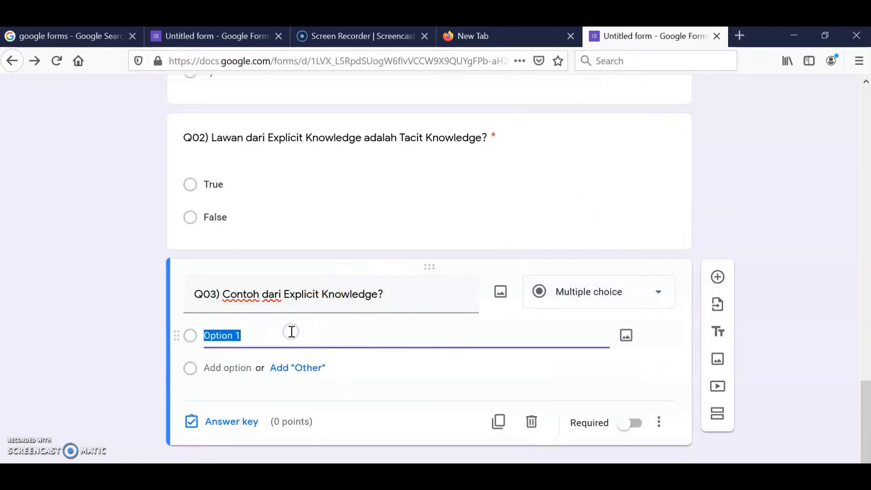
text(A))
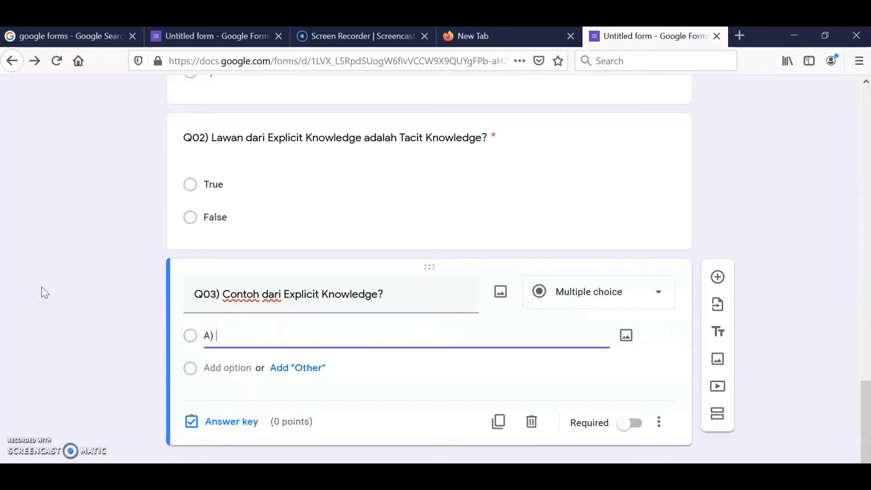
text( Report)
click(225, 368)
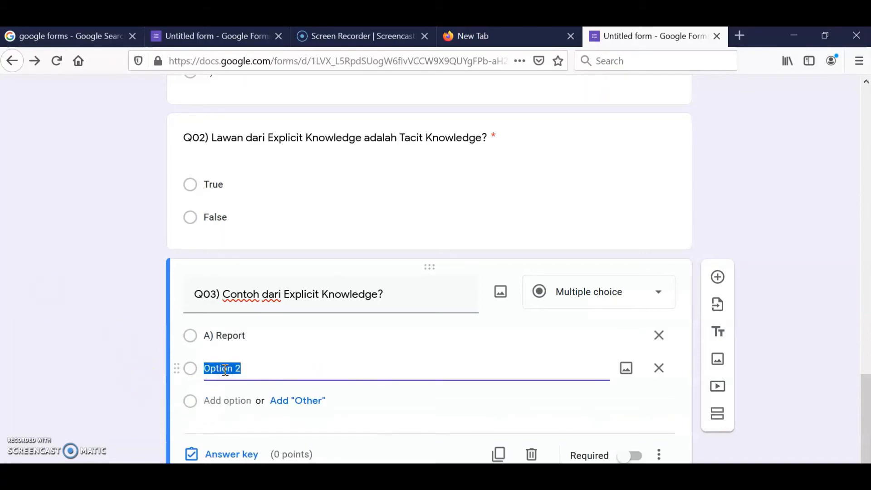
text(B) Memo)
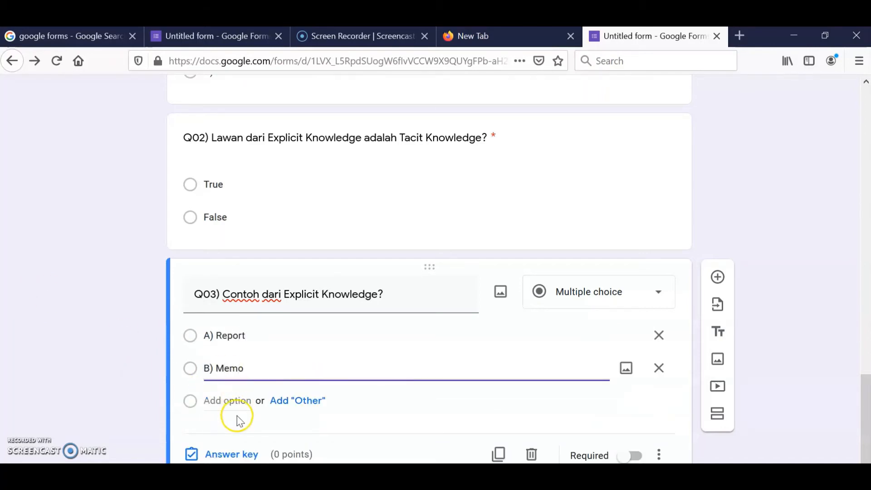
click(226, 400)
text(C))
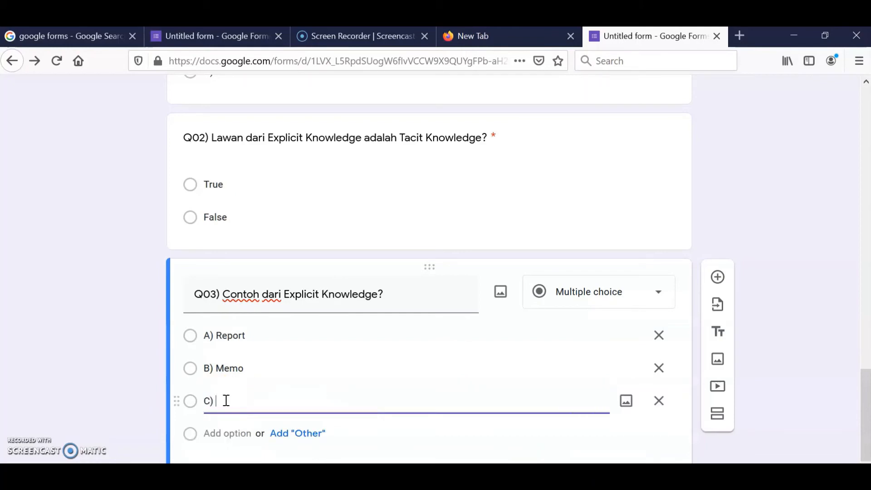
text( Coded Program)
scroll(245, 368, down, 3)
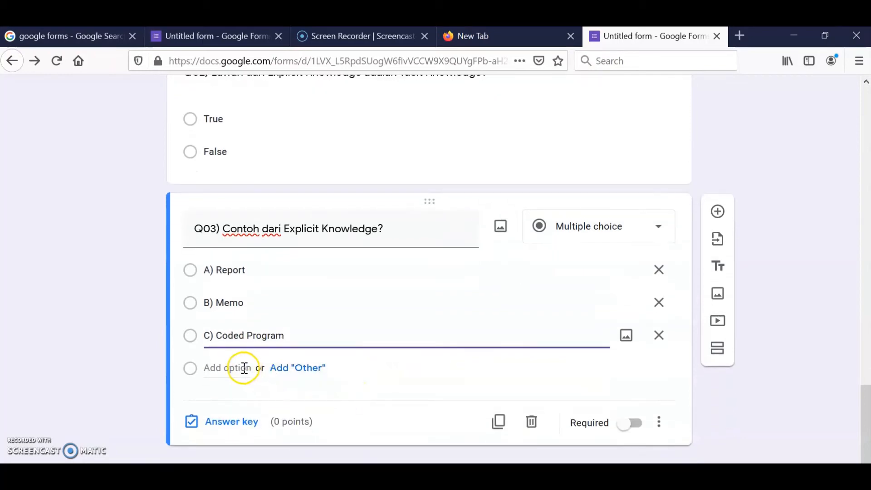
click(244, 367)
text(D)
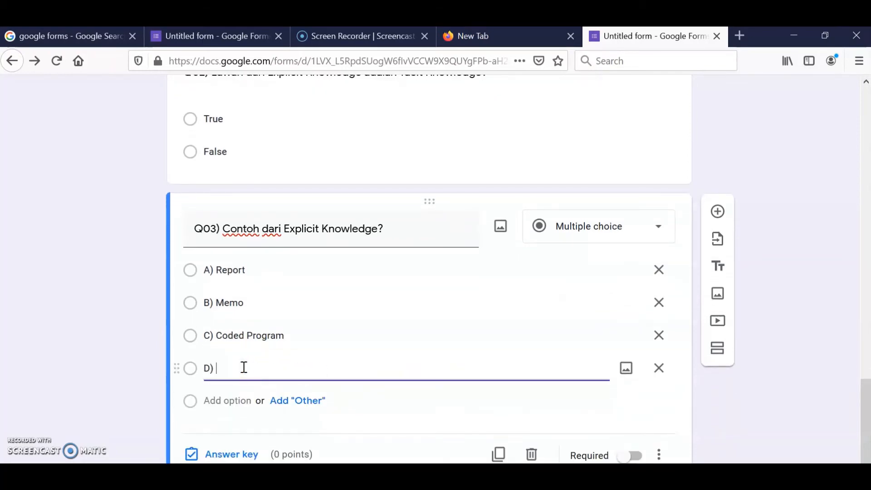
text() Experience)
Step: Change the Q03 question text to "Q03) Contoh dari Explicit Knowledge, kecuali?"
triple_click(383, 230)
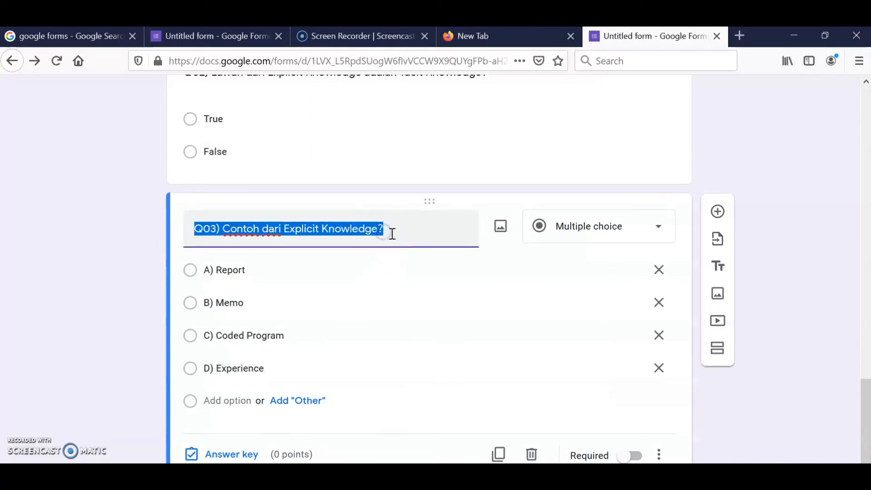
click(393, 234)
text(kecuali)
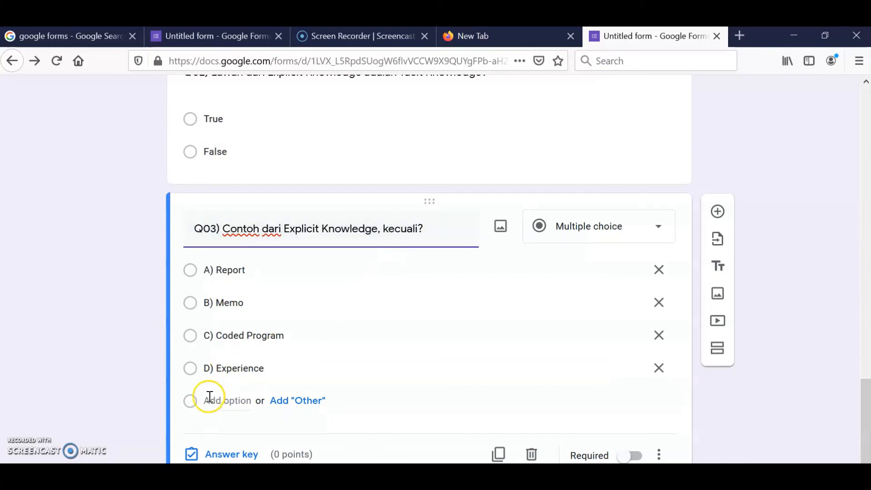
Step: Set the answer key of question Q03 to "D) Experience", worth 20 points
scroll(229, 369, down, 1)
click(225, 427)
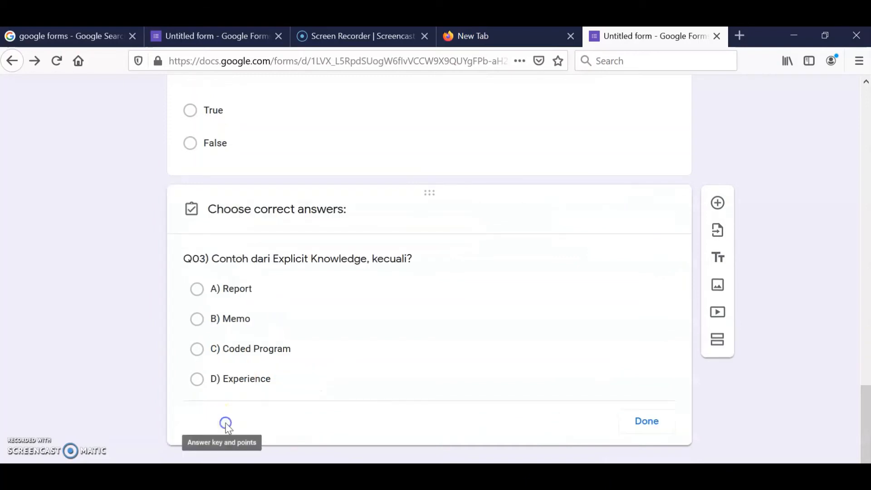
click(244, 390)
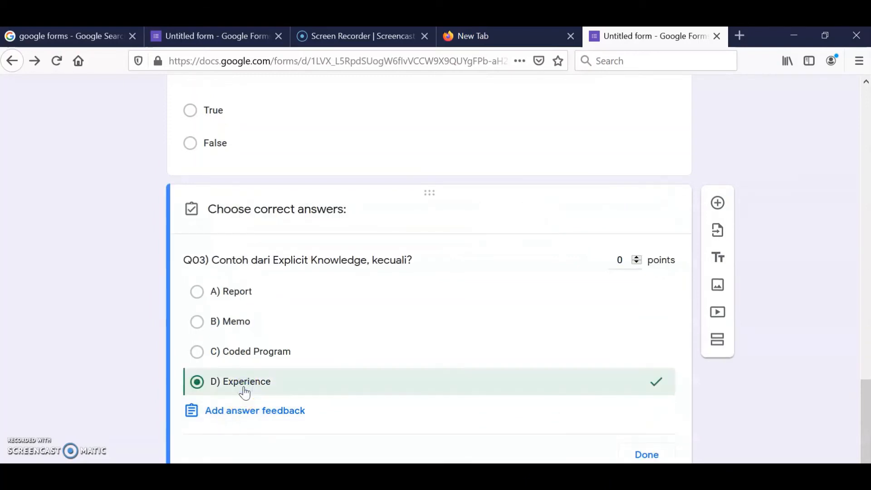
click(637, 257)
click(636, 257)
click(637, 258)
click(637, 257)
click(637, 257)
click(637, 258)
click(637, 257)
click(636, 257)
click(636, 258)
click(637, 258)
click(636, 257)
click(636, 257)
click(637, 257)
click(636, 258)
click(636, 257)
click(637, 257)
click(636, 257)
scroll(565, 303, down, 1)
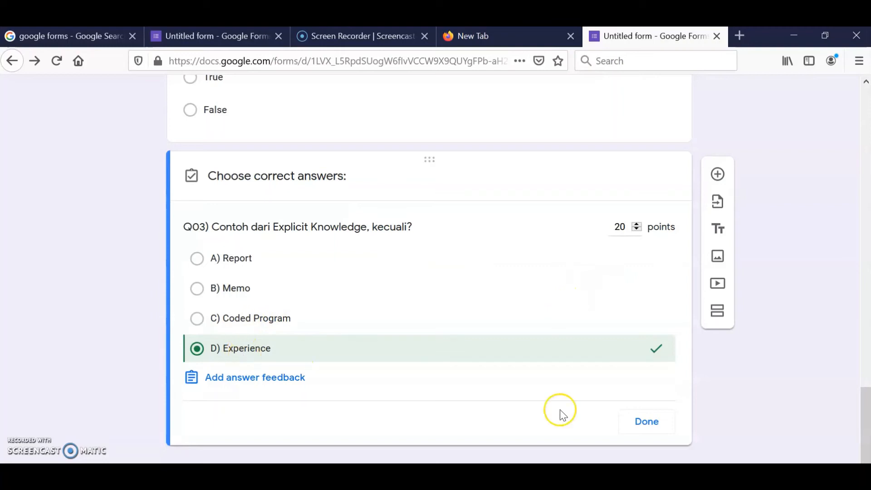
click(646, 424)
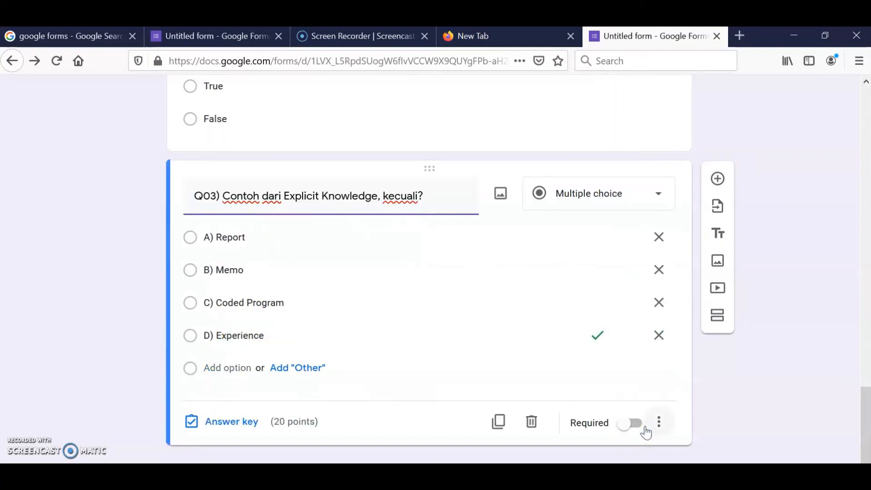
Step: Make question Q03 required and shuffle the order of its options
click(636, 424)
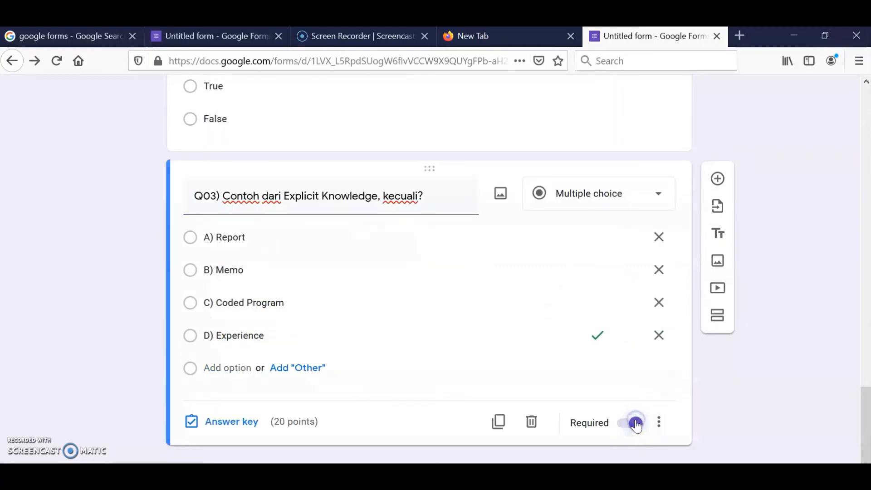
click(659, 422)
click(732, 447)
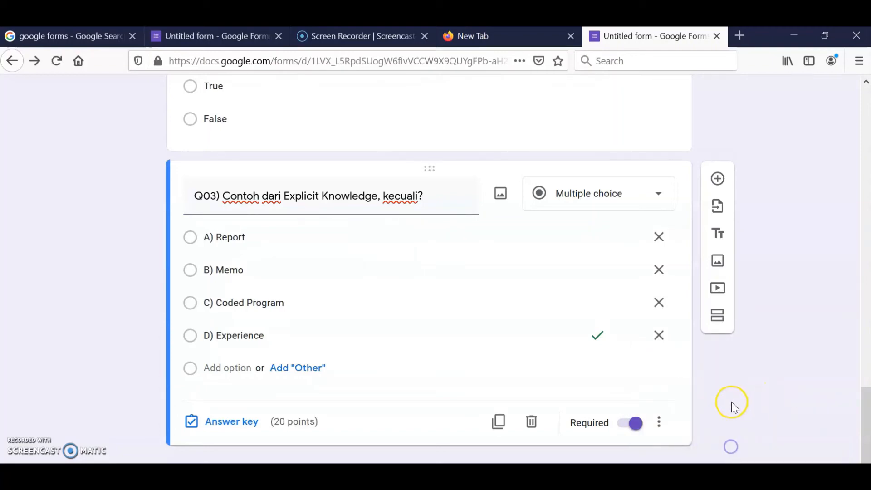
Step: Check the form's total points and look over the questions entered so far
scroll(721, 380, up, 10)
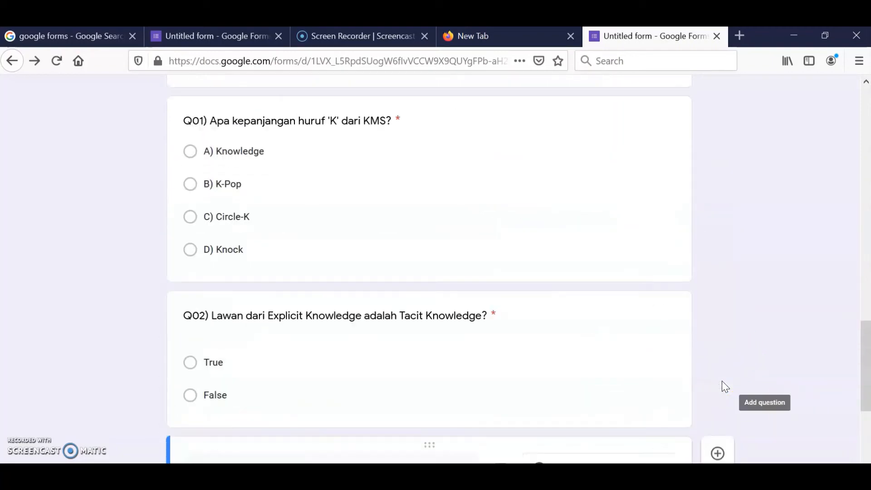
scroll(722, 388, up, 15)
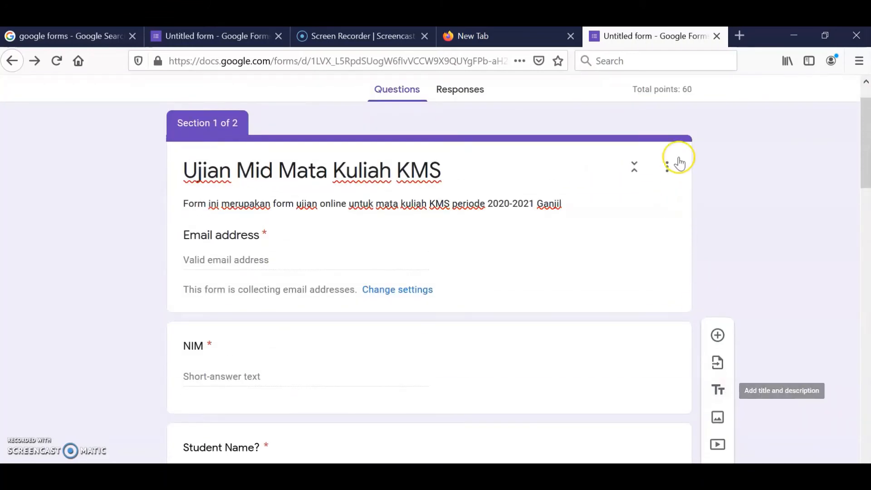
triple_click(686, 92)
double_click(687, 90)
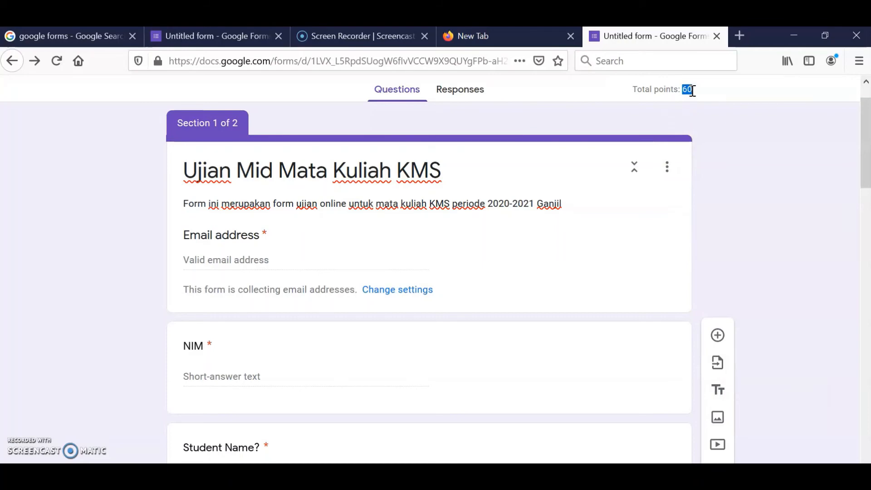
scroll(787, 248, down, 20)
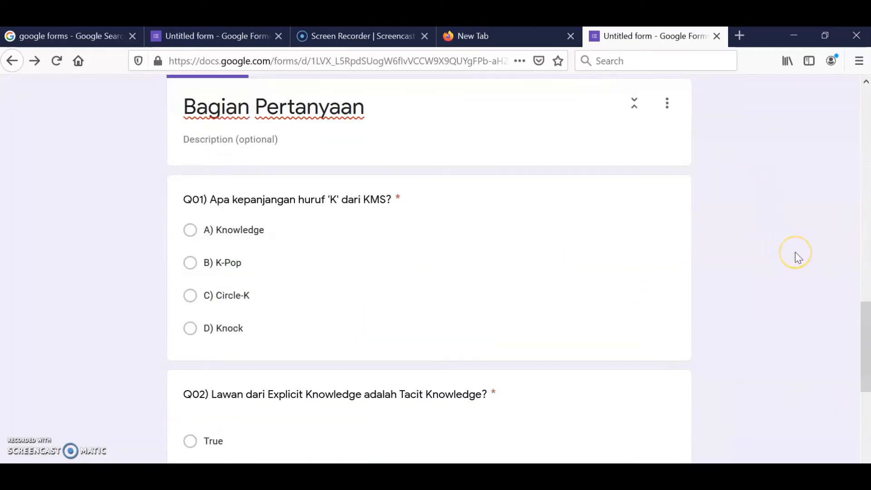
scroll(795, 256, down, 1)
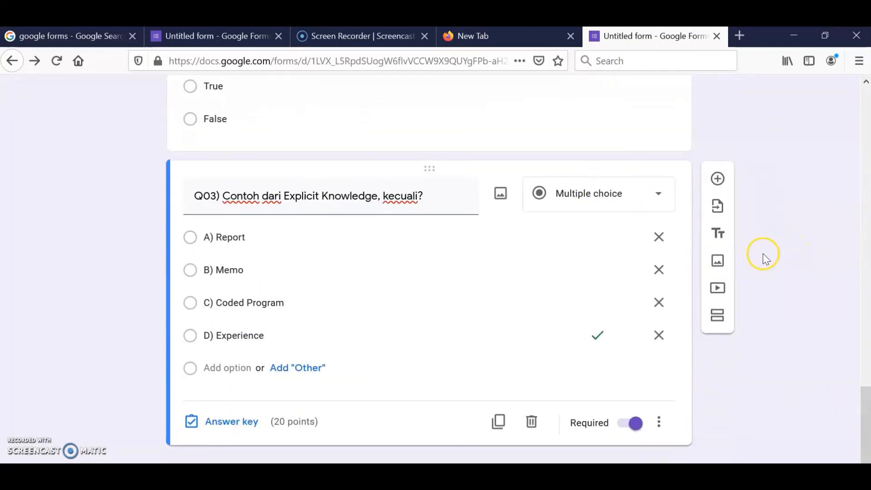
Step: Add a new question below Q03 with the text "Q04) Model SECI ditemukan oleh Nonaka?"
click(718, 179)
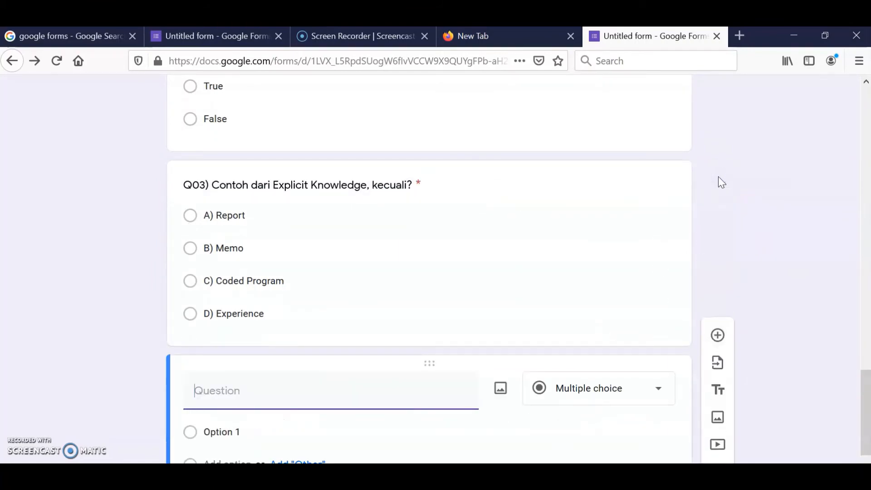
text(Q04) M)
text(odel SECI dite)
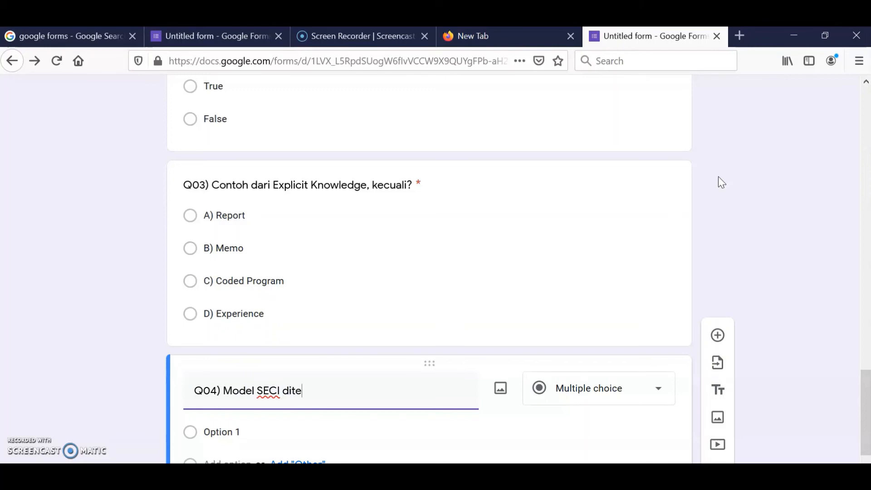
text(kan oleh )
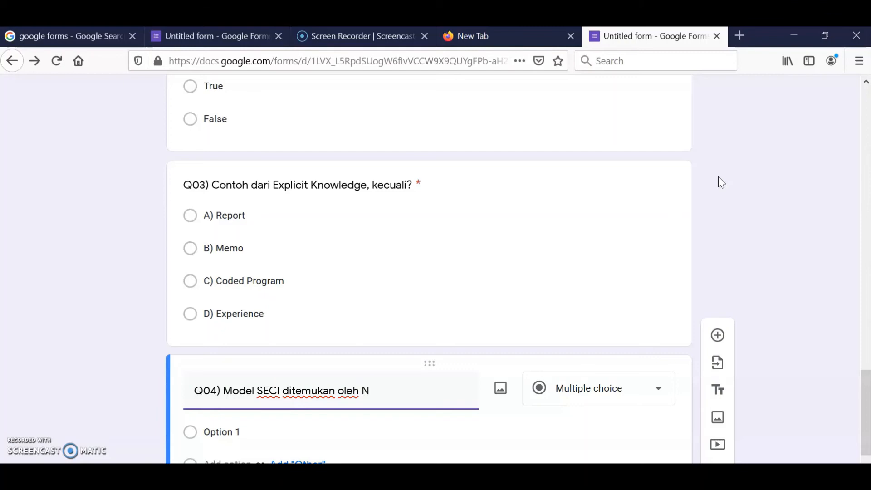
text(Nonaka?)
scroll(721, 182, down, 2)
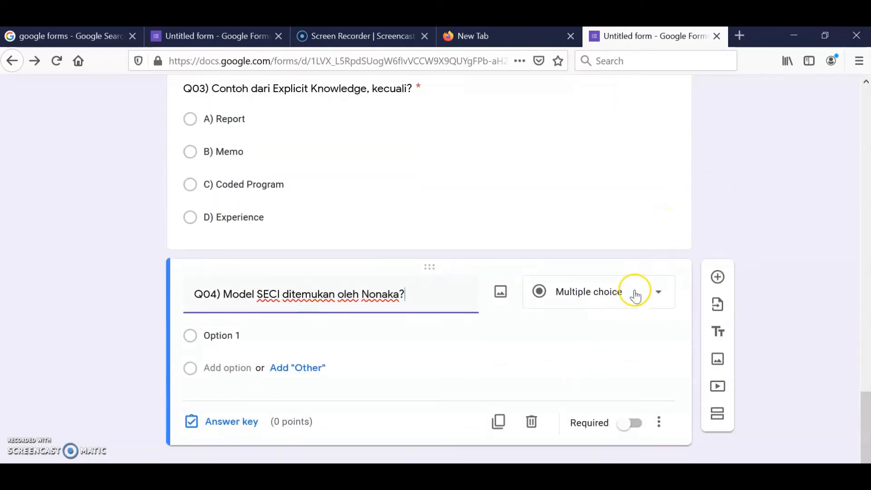
Step: Give question Q04 the two answer options "True" and "False"
click(271, 329)
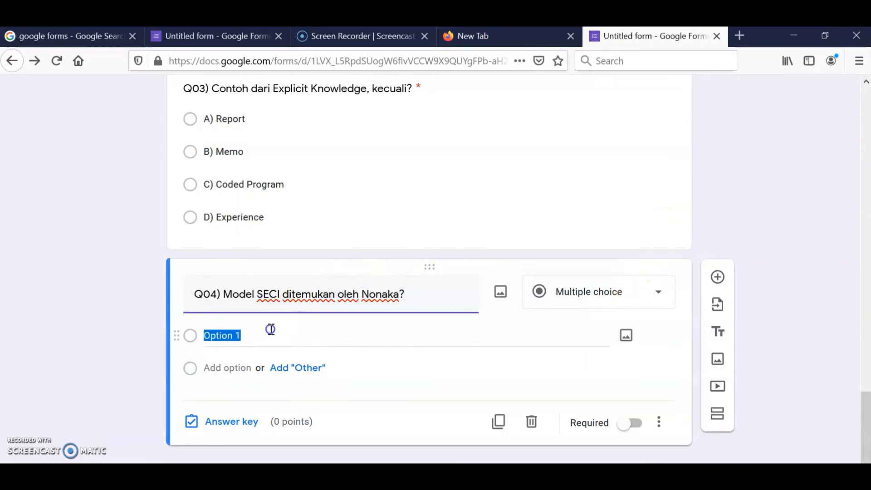
text(True)
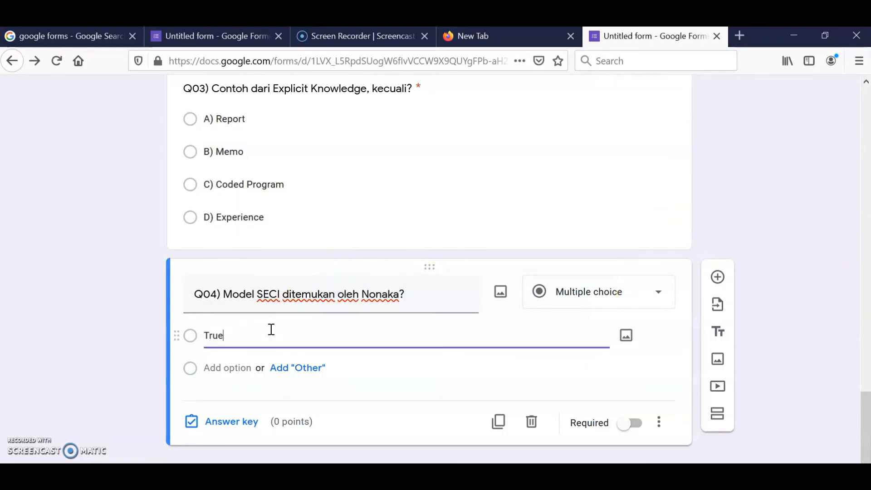
click(219, 367)
text(False)
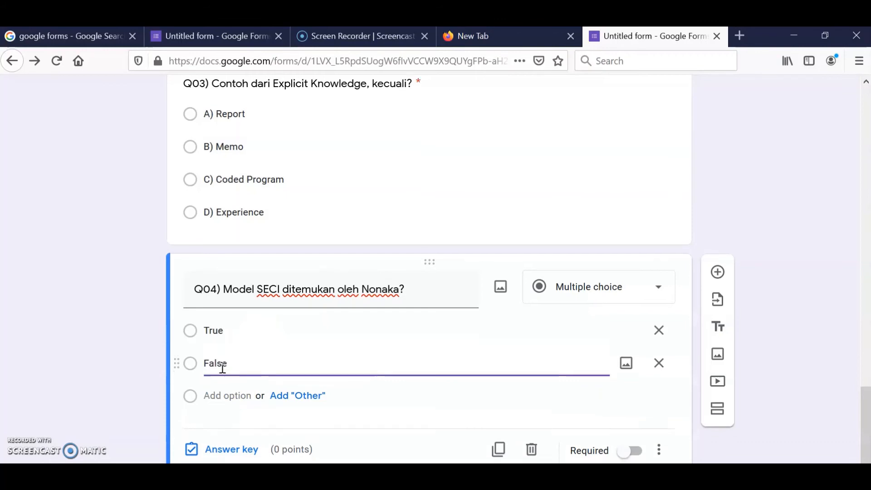
Step: Mark "True" as the correct answer of question Q04 and make the question required
scroll(222, 399, down, 1)
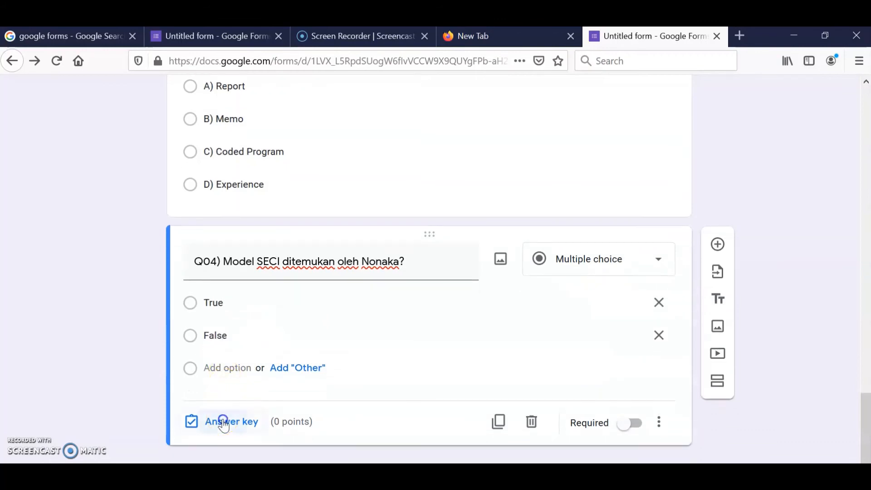
click(222, 421)
click(239, 358)
scroll(492, 399, down, 1)
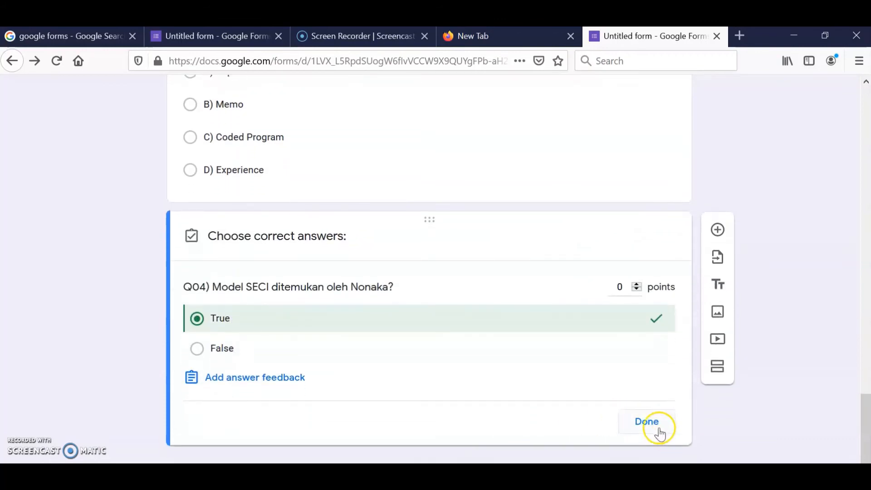
click(653, 430)
click(632, 423)
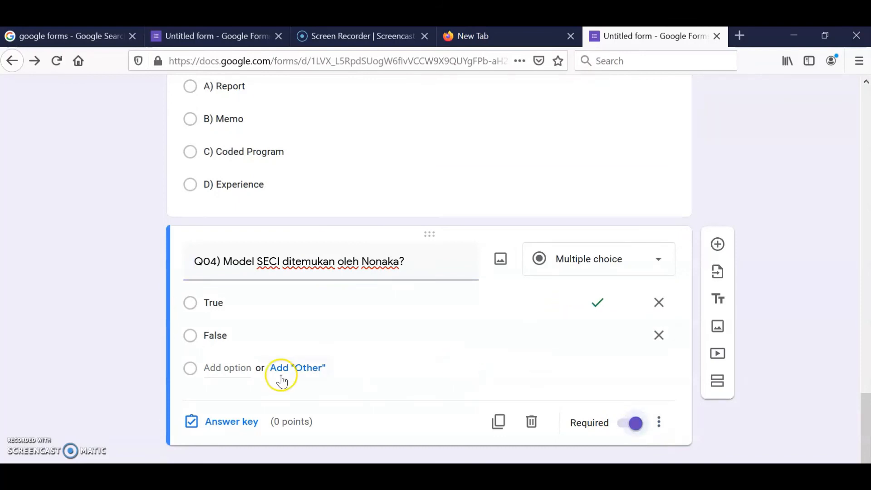
Step: Set the score of question Q04 to 20 points in its answer key
click(225, 427)
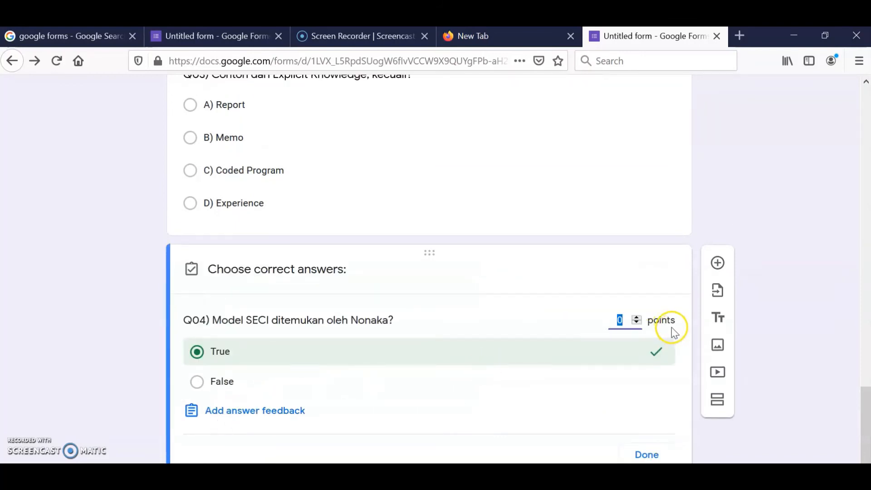
double_click(629, 318)
text(20)
click(647, 453)
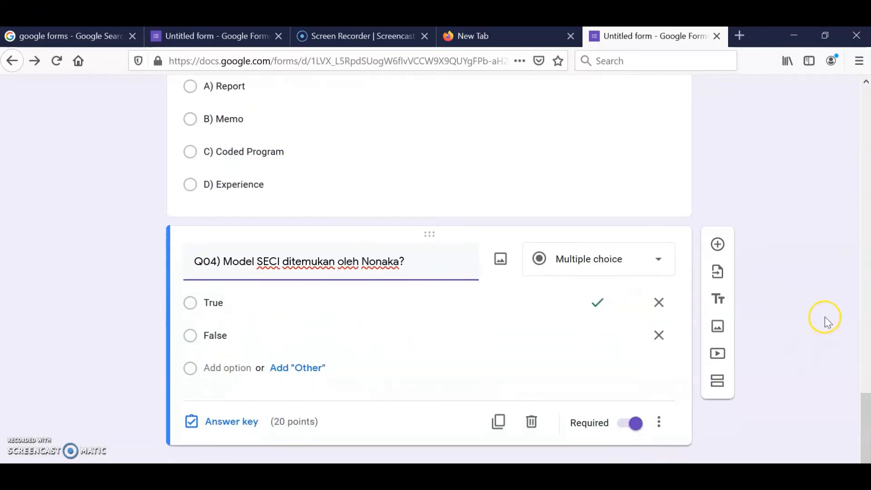
Step: Check the form's total points and add a new question below Q04 with the text "Q05) Apa kepanjangan SECI?"
scroll(825, 317, up, 20)
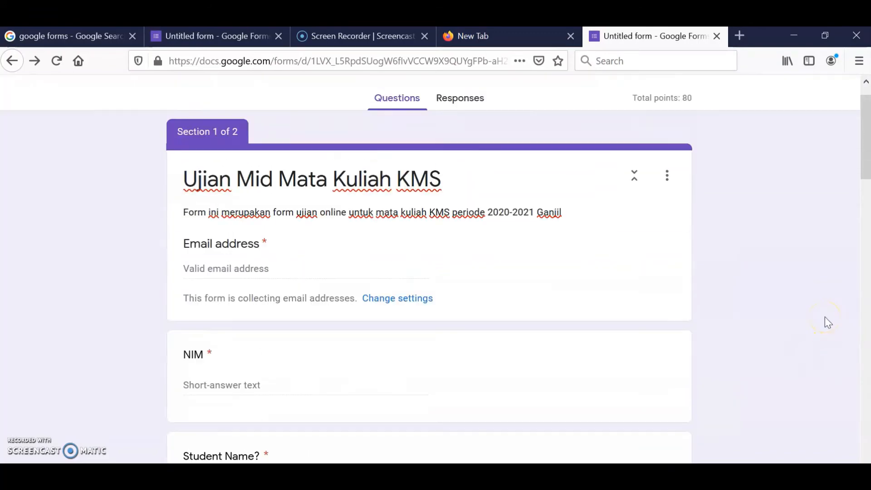
scroll(736, 262, down, 6)
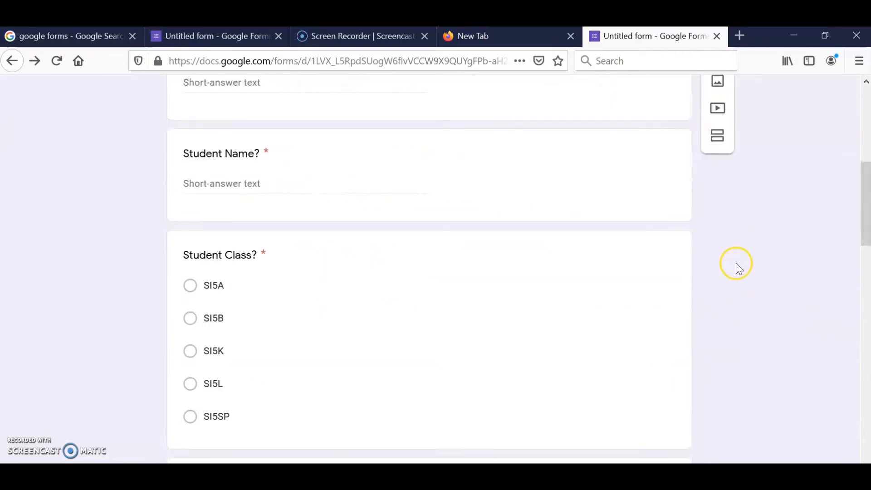
scroll(735, 263, down, 10)
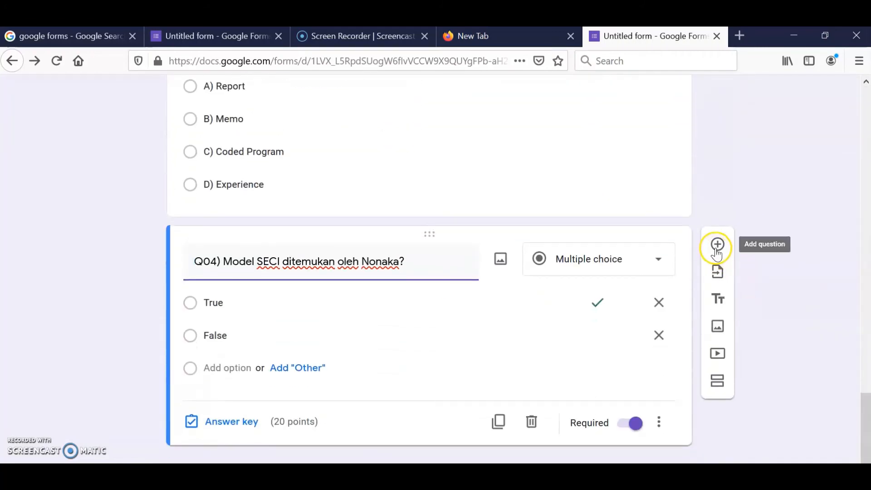
click(717, 247)
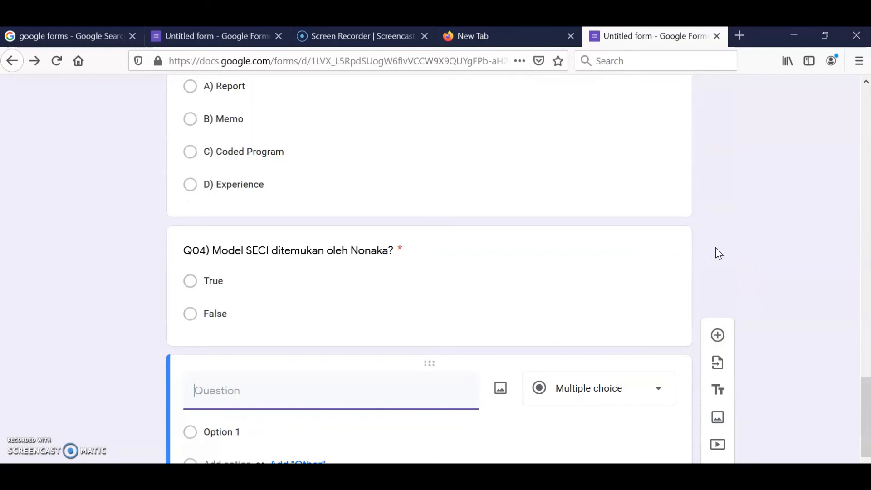
text(q0)
key(BackSpace)
key(BackSpace)
text(Q05))
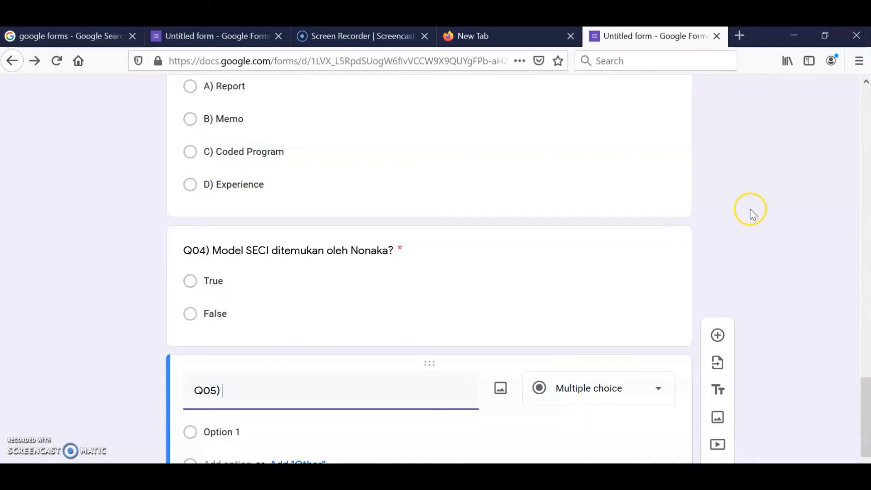
scroll(750, 209, down, 2)
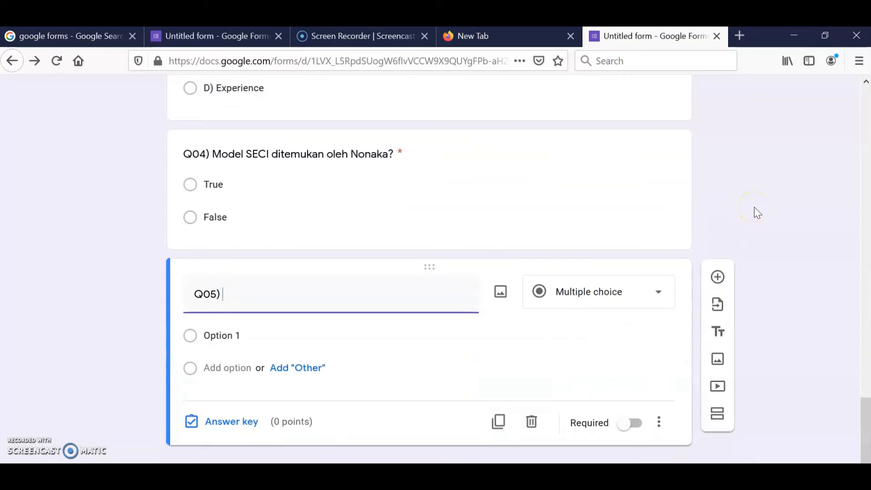
text(Apa kepanjangan )
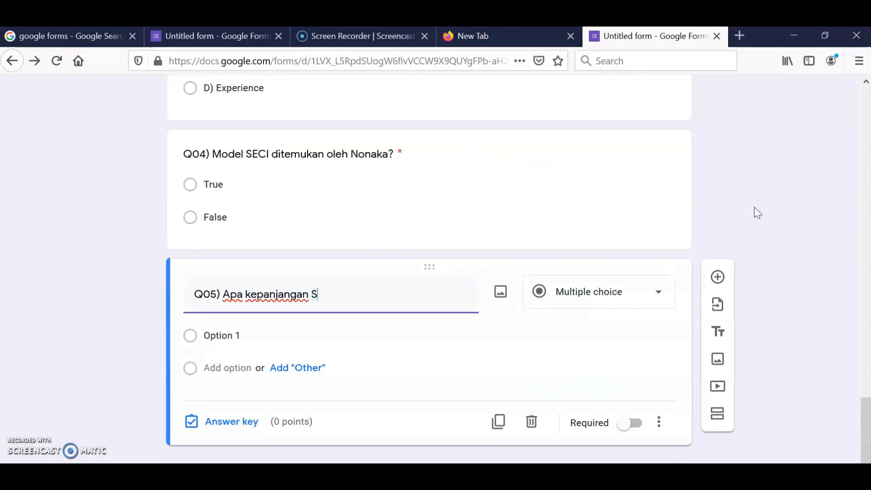
text(SECI?)
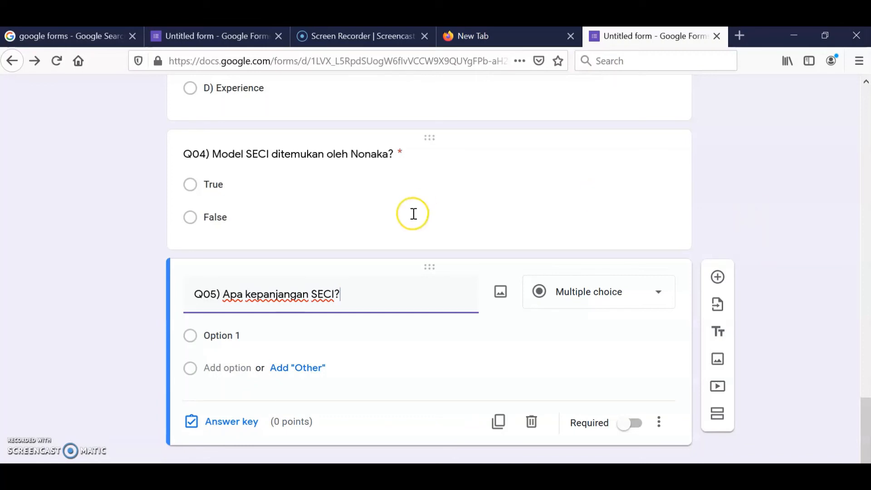
Step: Enter "A) Systems, Externalization, Combination, Internalization" as the first option of question Q05
click(317, 331)
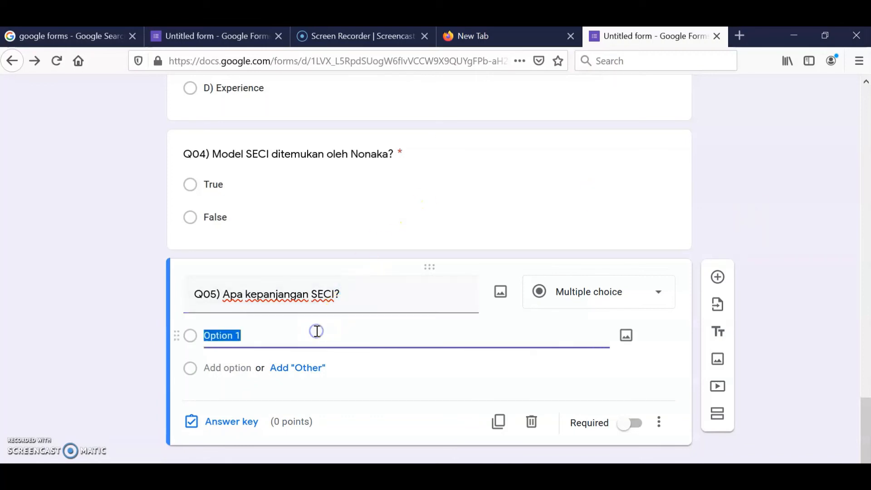
text(A) )
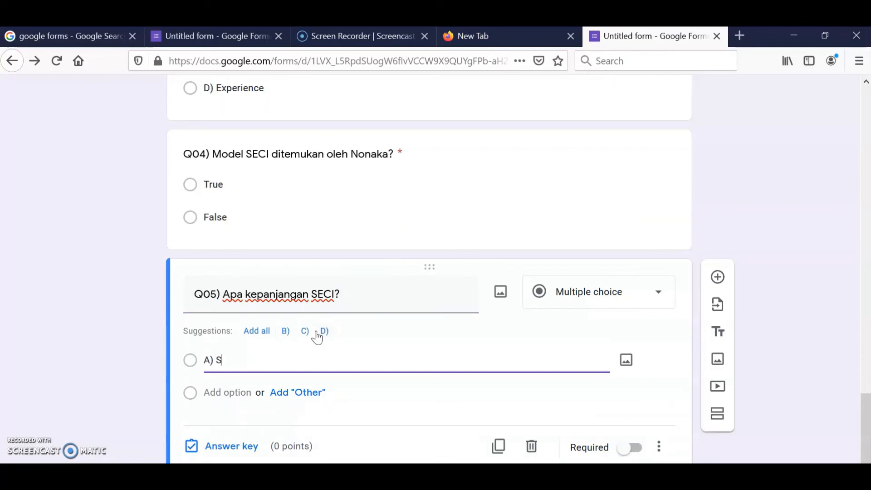
text(Systems, Exy)
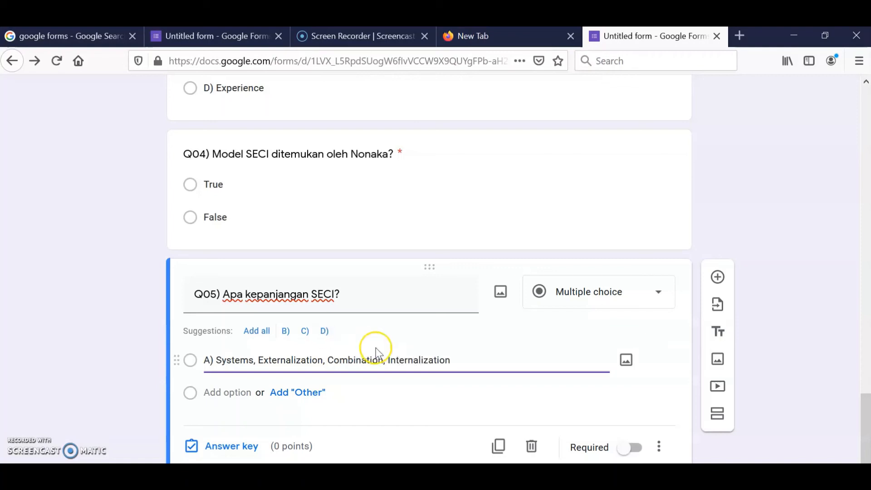
Step: Copy option A of Q05 into a second option and change it to "B) Socialization, Externalization, Combination, Internalization"
click(379, 361)
triple_click(381, 361)
key(ctrl+c)
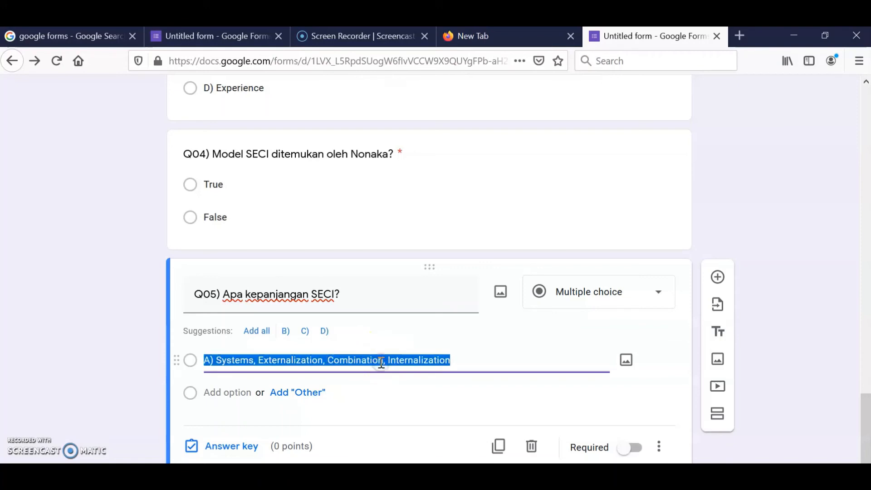
click(229, 393)
key(ctrl+v)
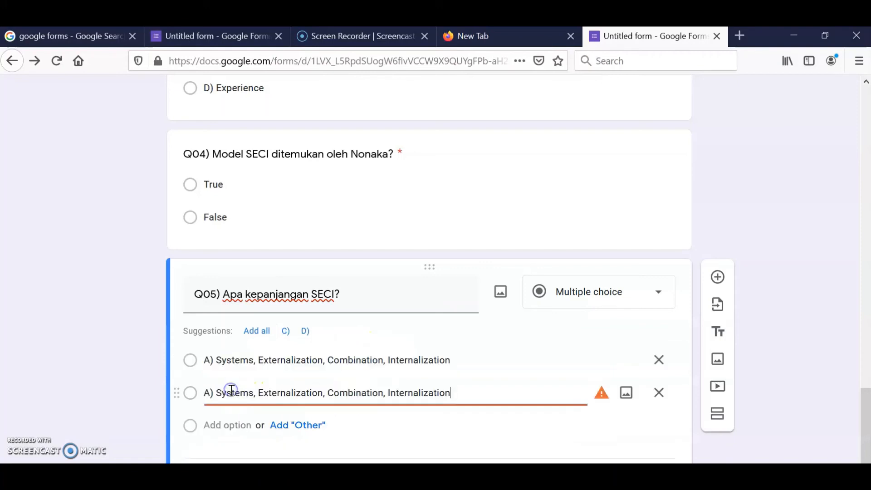
drag(215, 395, 255, 398)
text(B) S)
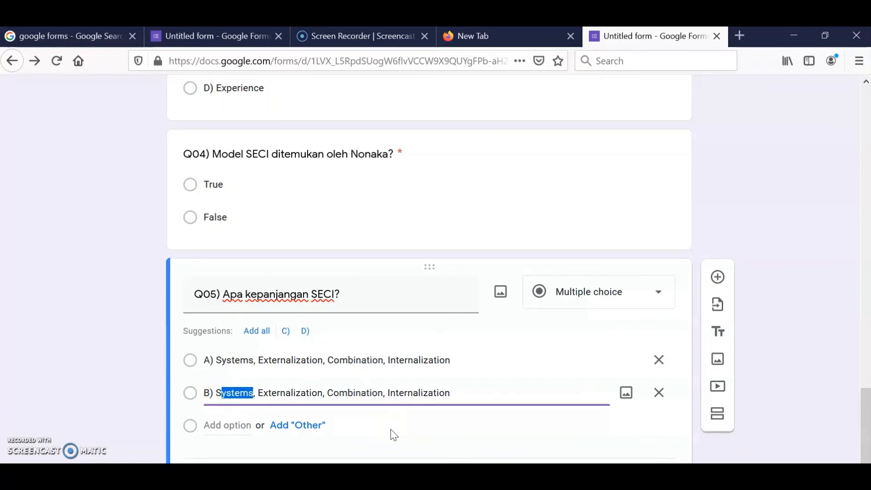
text(ocializatio)
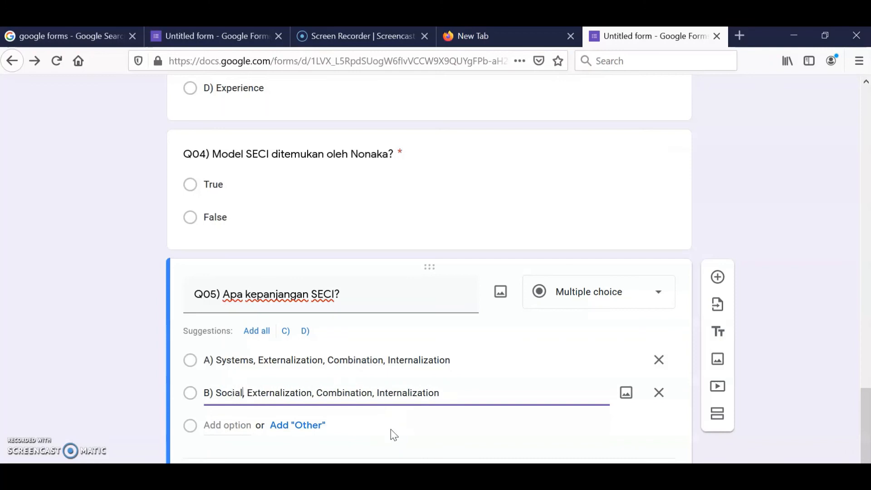
text(n)
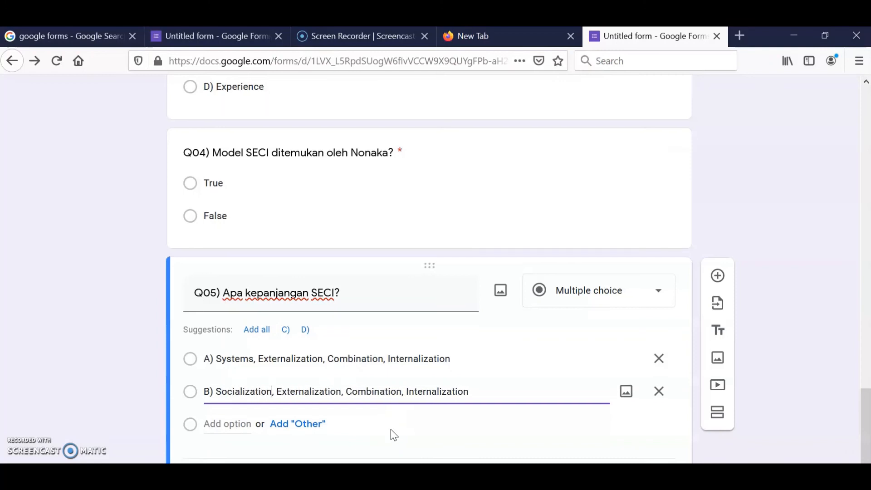
Step: Add a third option to Q05 from the copied text, reading "C) Systems, Externalization, Combination, Internalization"
scroll(391, 430, down, 1)
click(232, 371)
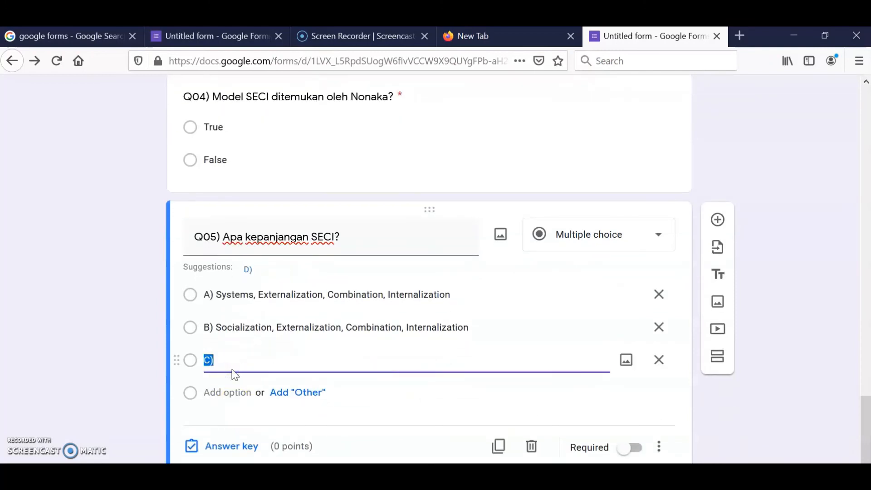
click(247, 353)
key(ctrl+v)
click(244, 360)
click(228, 361)
key(BackSpace)
key(BackSpace)
key(BackSpace)
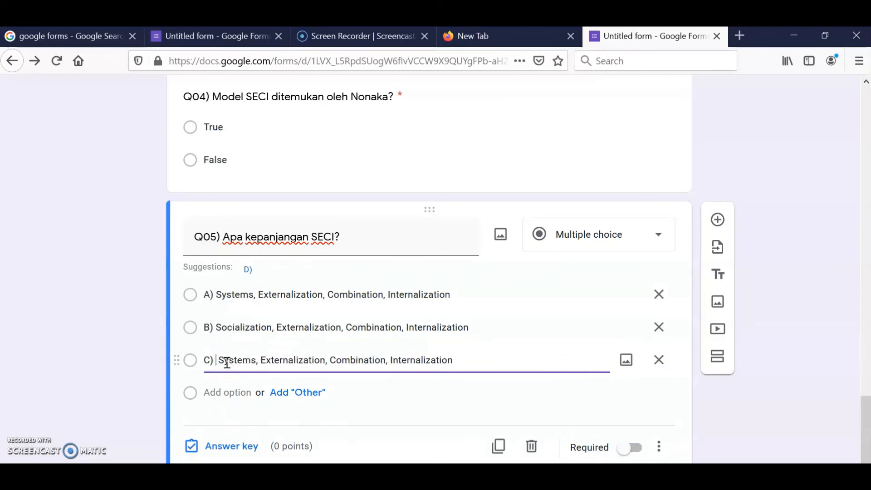
key(BackSpace)
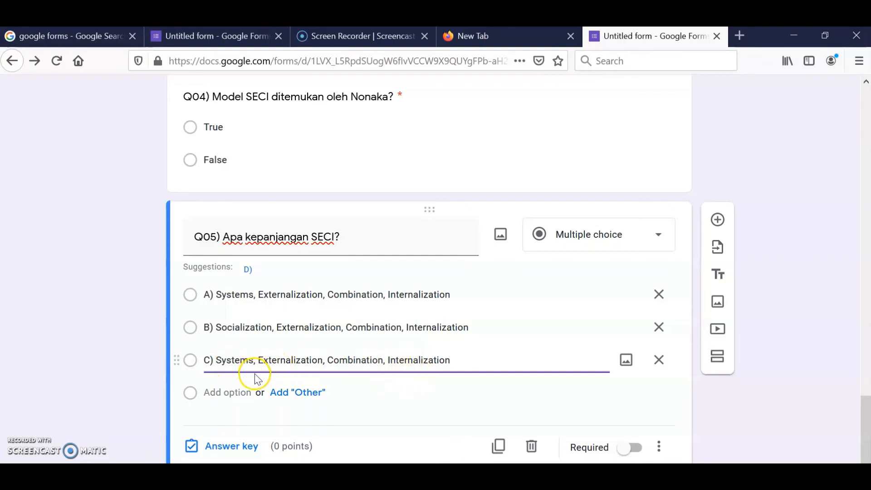
Step: Replace the word "Externalization" with "Extream" in option C of question Q05
click(277, 360)
key(BackSpace)
text(ream)
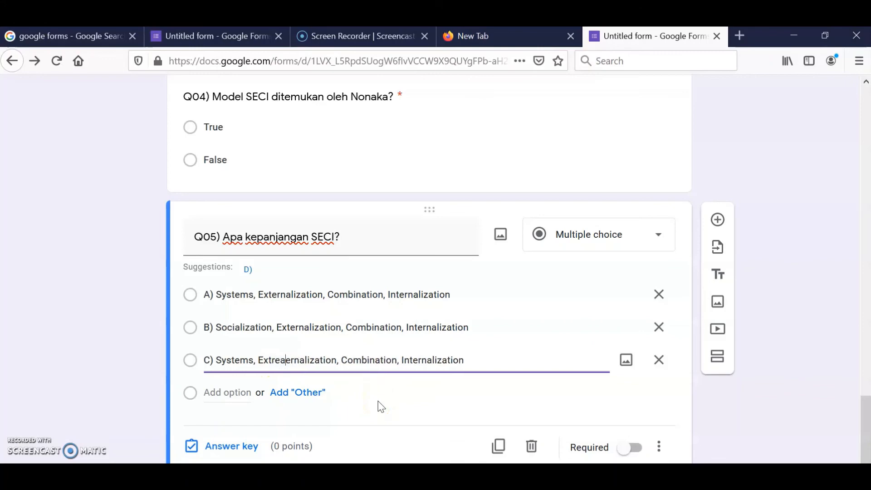
key(Delete)
key(Delete)
key(Delete)
key(Delete)
key(Delete)
key(Delete)
key(Delete)
key(Delete)
key(Delete)
key(Delete)
key(Delete)
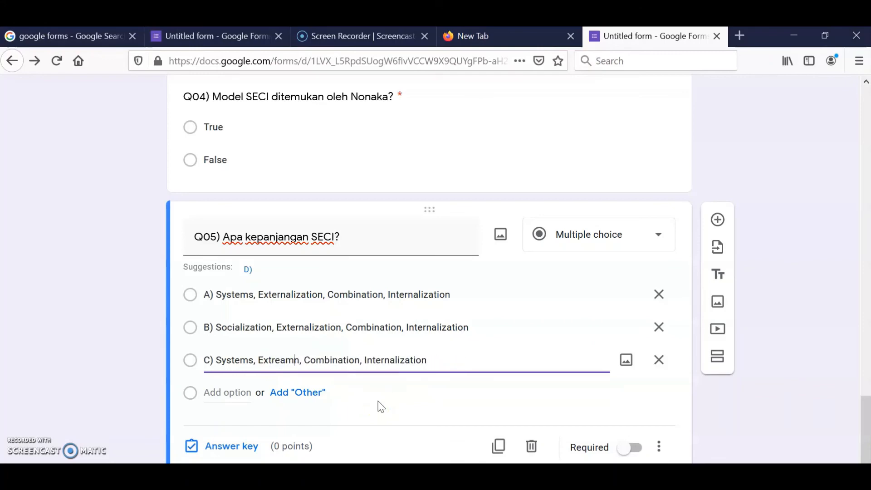
Step: Add a fourth option to Q05 from the copied text and edit it to "D) Systems, Externalization, Combination, Internet"
click(230, 391)
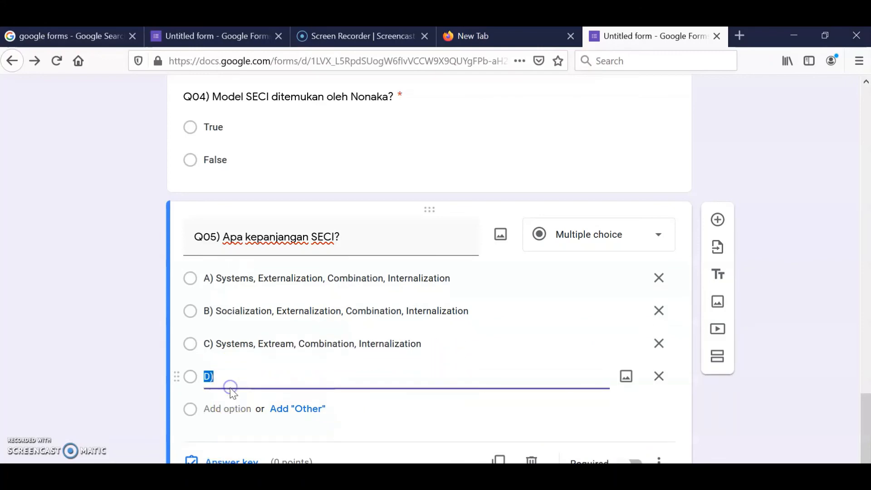
key(ctrl+v)
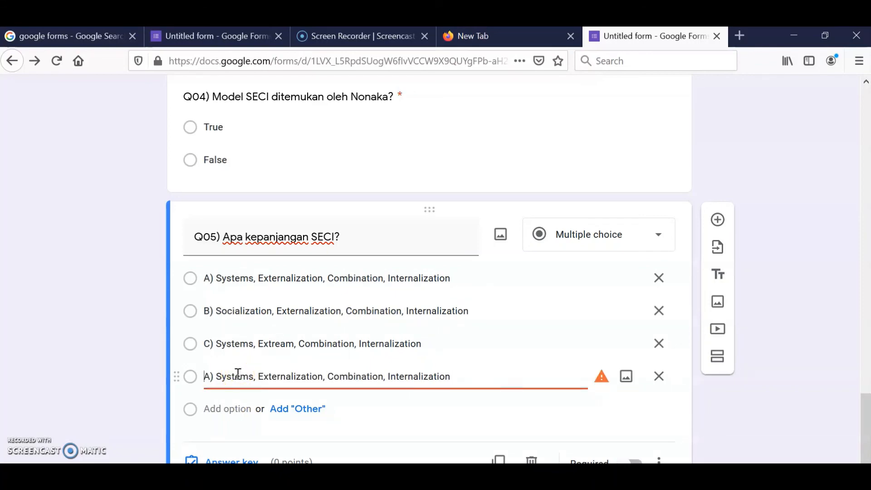
key(Delete)
text(D)
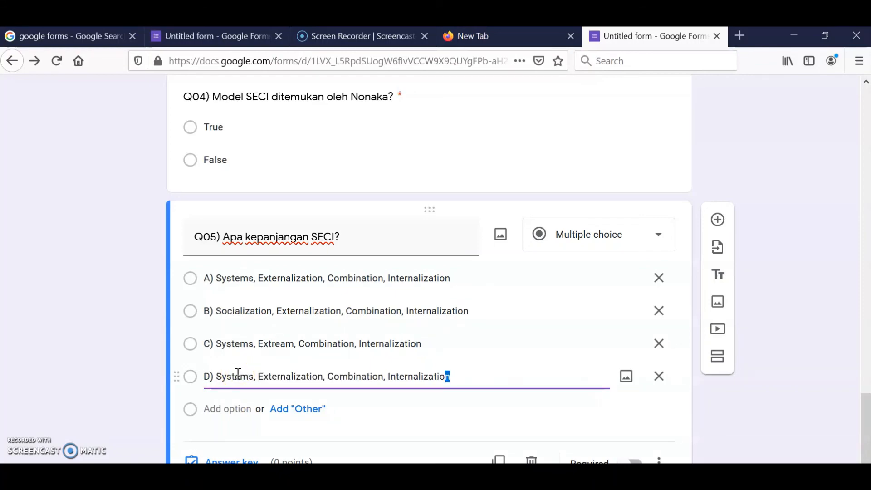
key(shift+Left)
key(shift+Left)
key(shift+Left)
key(shift+Left)
key(shift+Left)
key(shift+Left)
key(shift+Left)
key(shift+Left)
text(et)
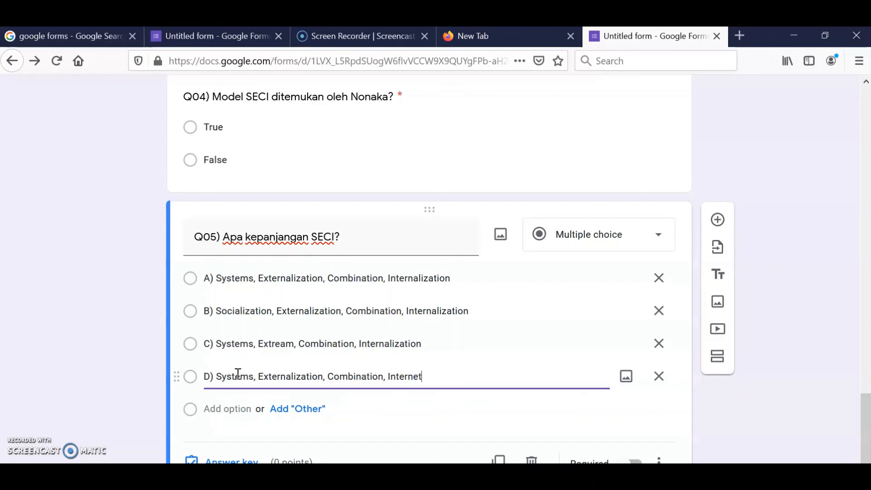
Step: In Q05's answer key, mark option B as the correct answer and set the question's points to 18
triple_click(291, 312)
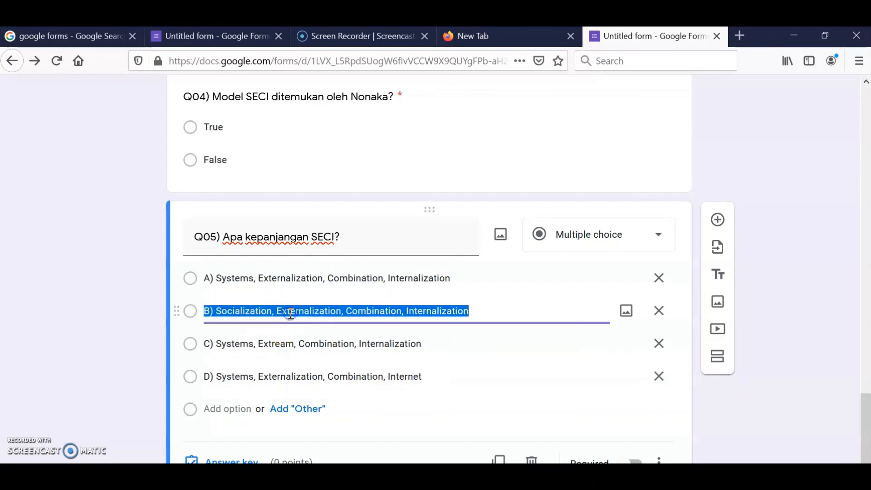
scroll(254, 345, down, 1)
click(222, 424)
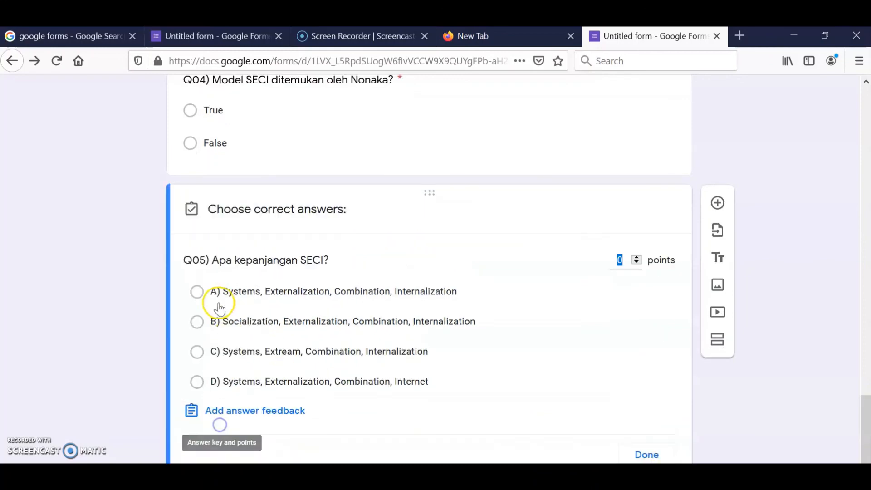
click(226, 327)
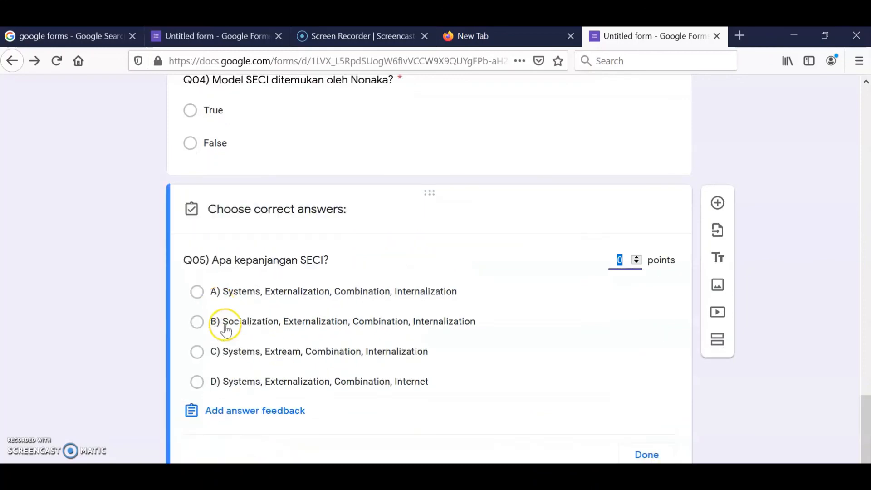
click(616, 259)
text(2)
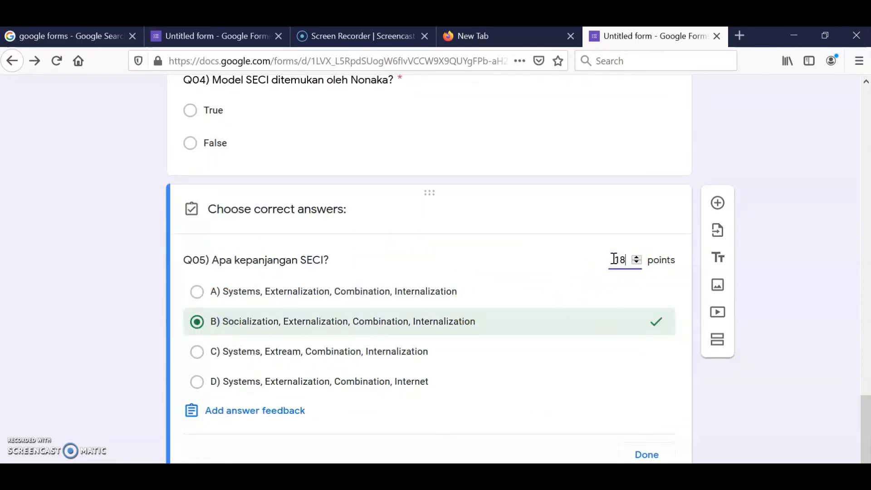
click(647, 454)
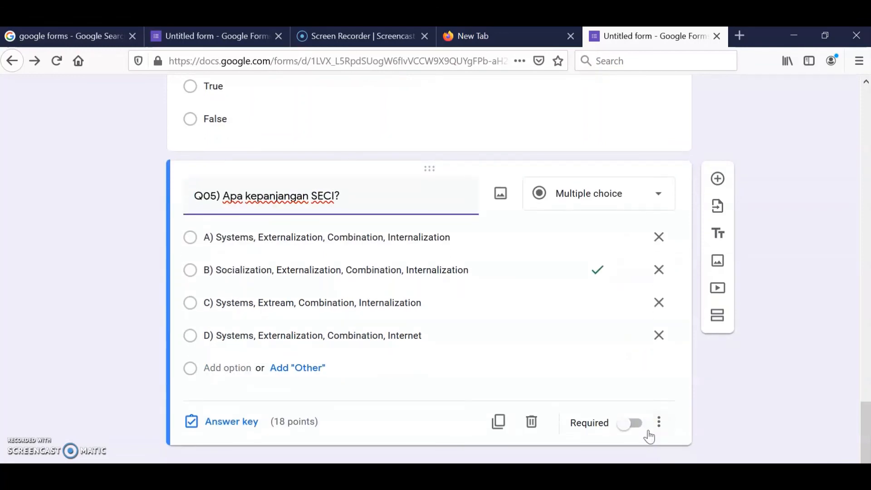
Step: Make question Q05 a required question
click(633, 423)
click(656, 421)
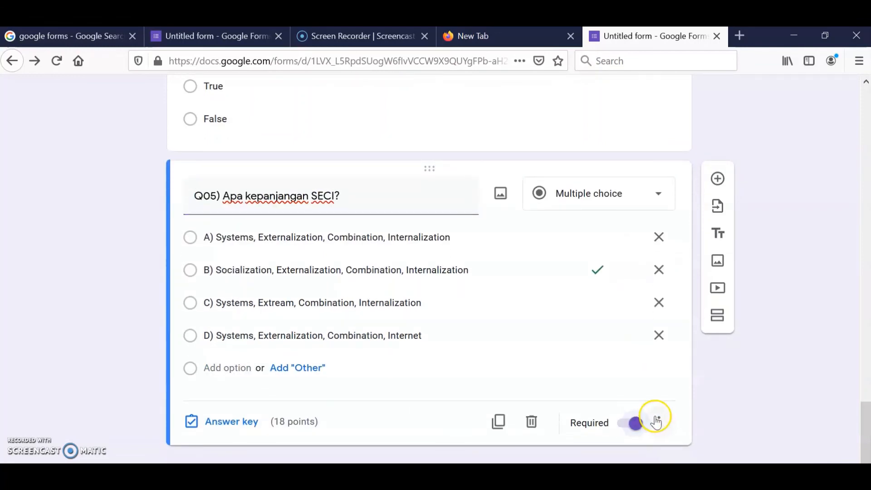
click(736, 443)
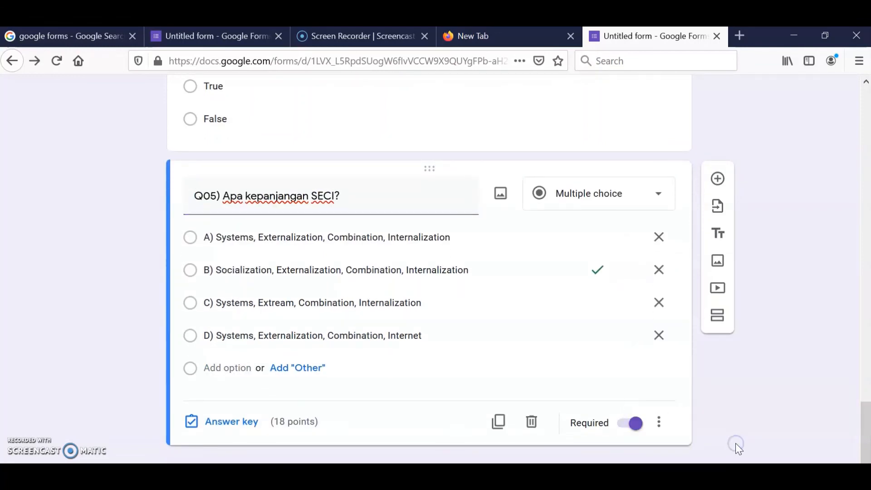
Step: Examine questions Q01 through Q05 one by one, checking each question's correct answer, points and required setting
scroll(764, 216, up, 10)
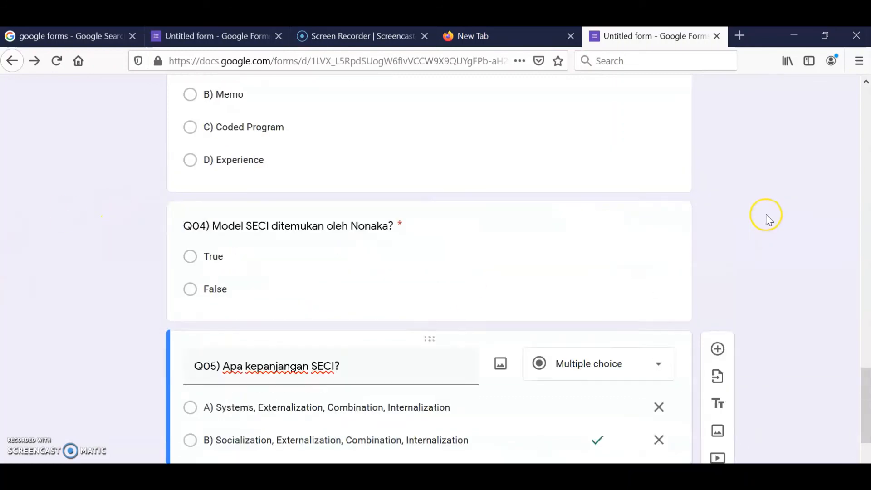
scroll(767, 219, up, 12)
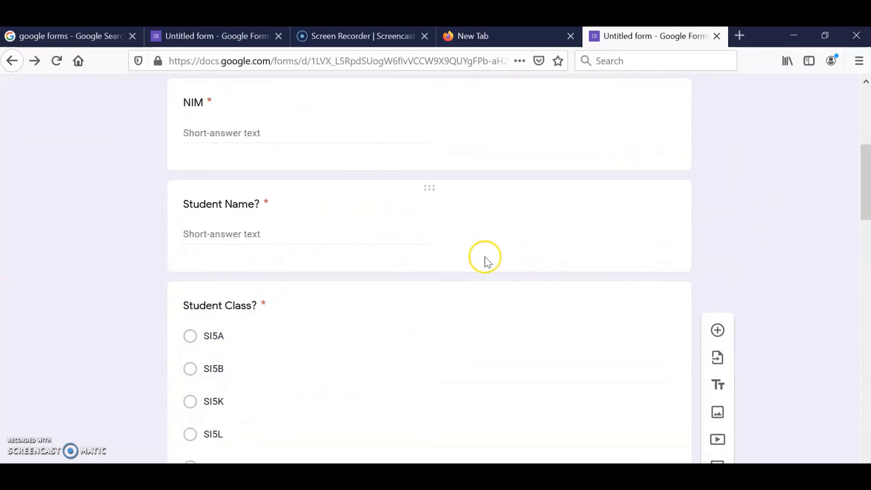
scroll(487, 257, down, 12)
click(393, 242)
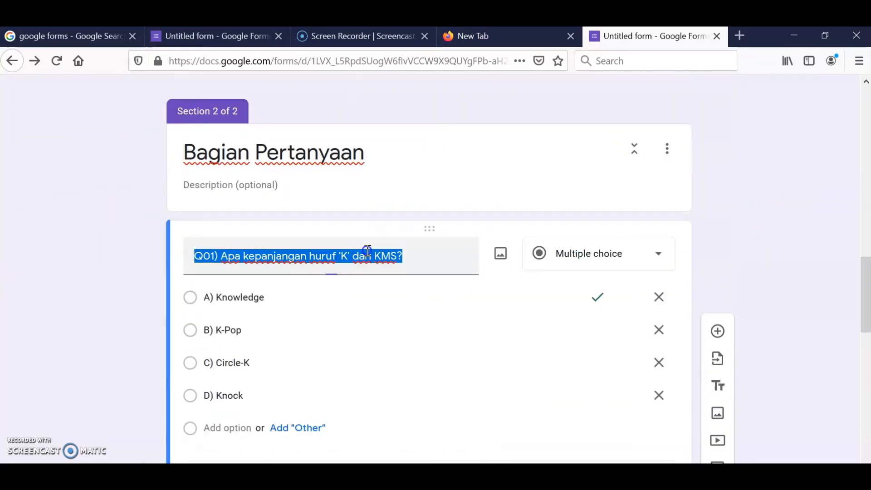
scroll(367, 252, down, 6)
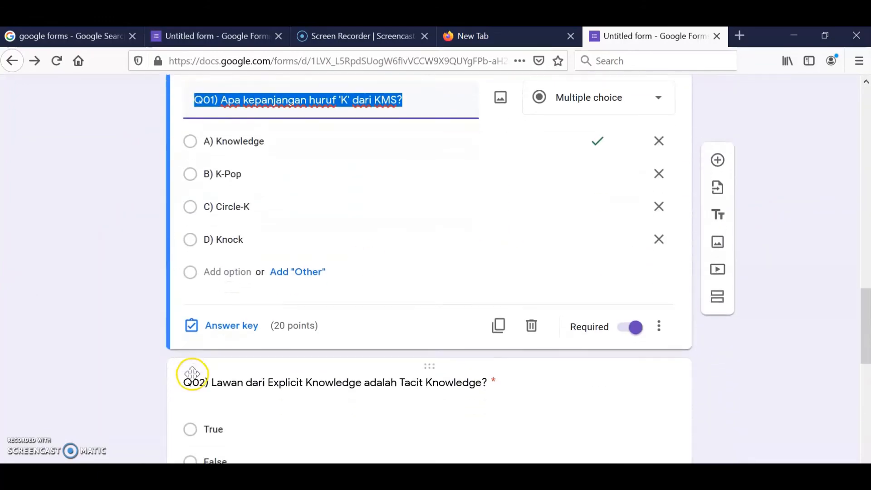
click(290, 255)
scroll(290, 254, down, 3)
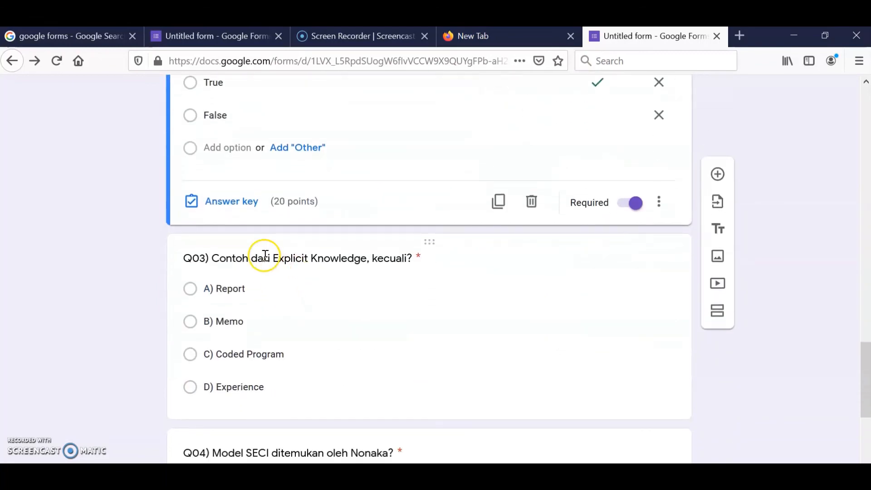
click(260, 254)
scroll(263, 253, down, 3)
click(270, 308)
scroll(267, 313, down, 5)
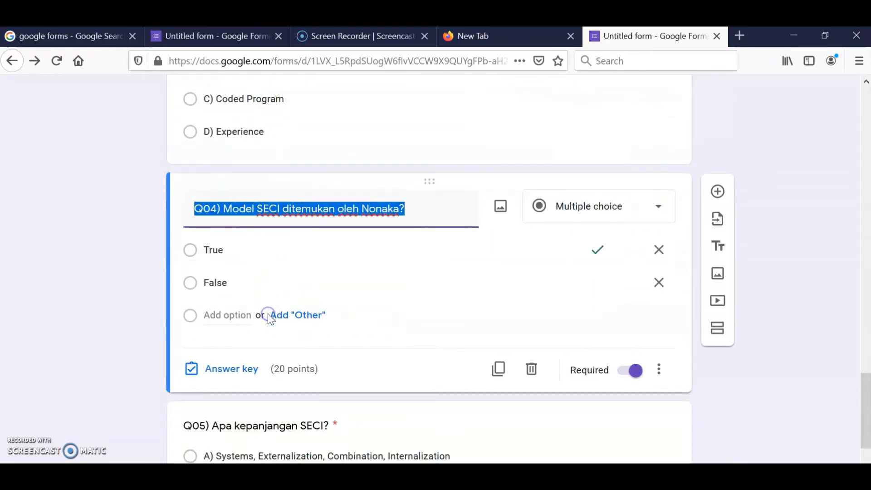
click(256, 303)
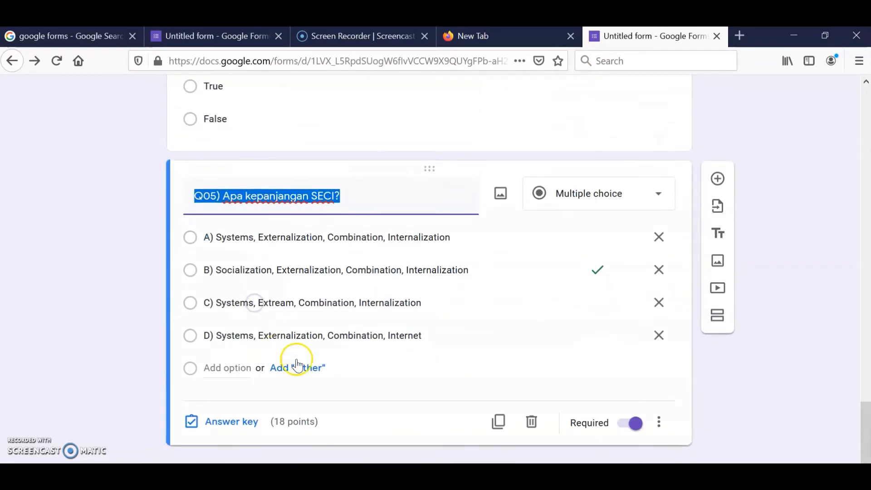
Step: Raise the points for question Q05 to 20 in its answer key
click(232, 422)
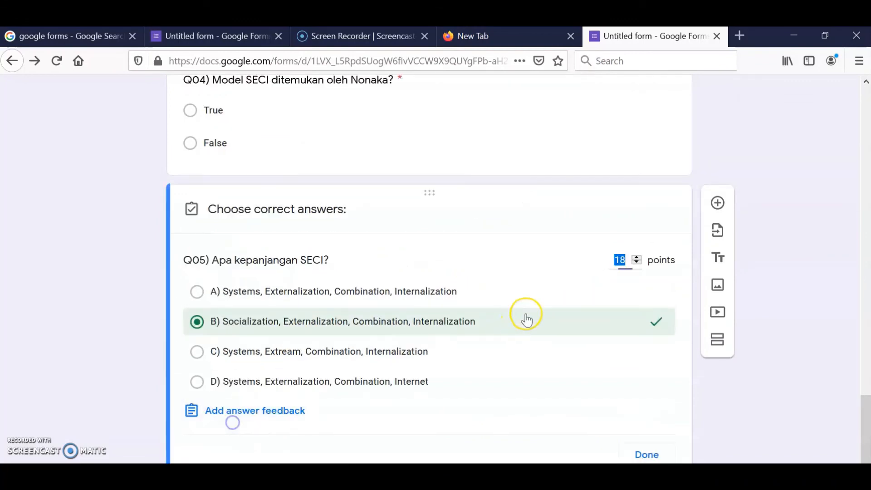
click(636, 257)
click(637, 257)
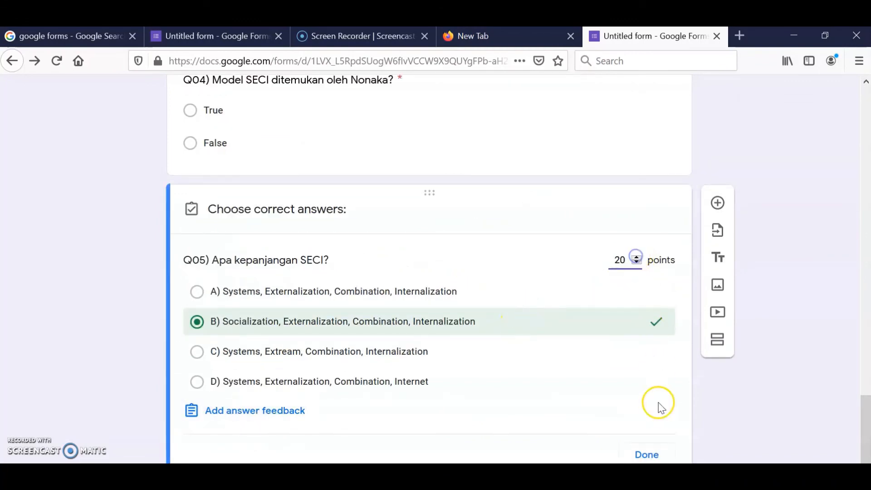
click(643, 454)
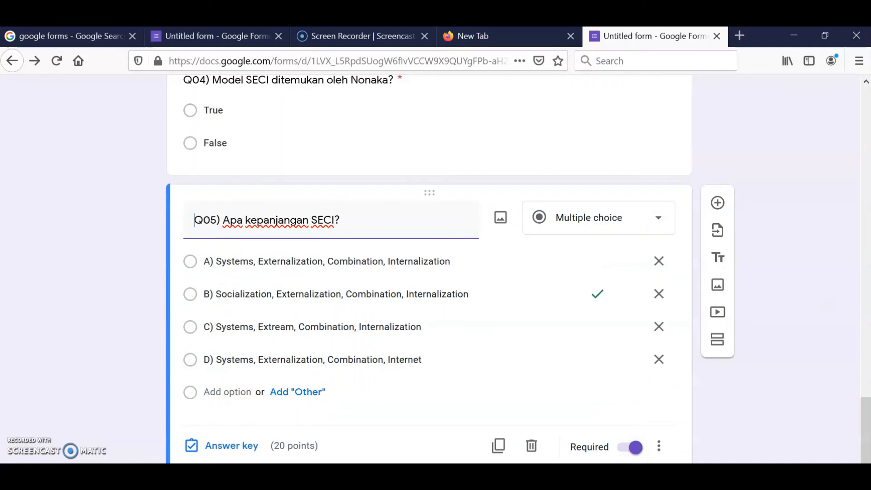
click(806, 202)
Step: Review the whole form, checking the total points, the identity fields in section 1 and the questions in section 2
scroll(806, 203, up, 5)
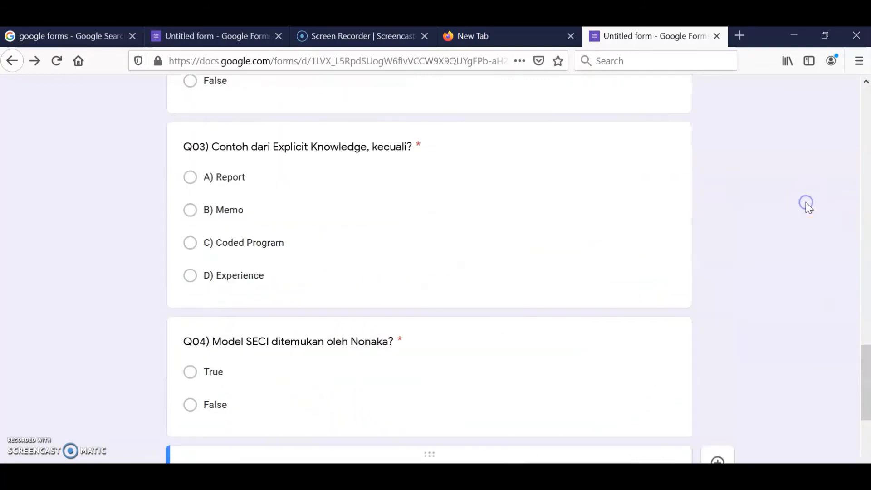
scroll(806, 203, up, 15)
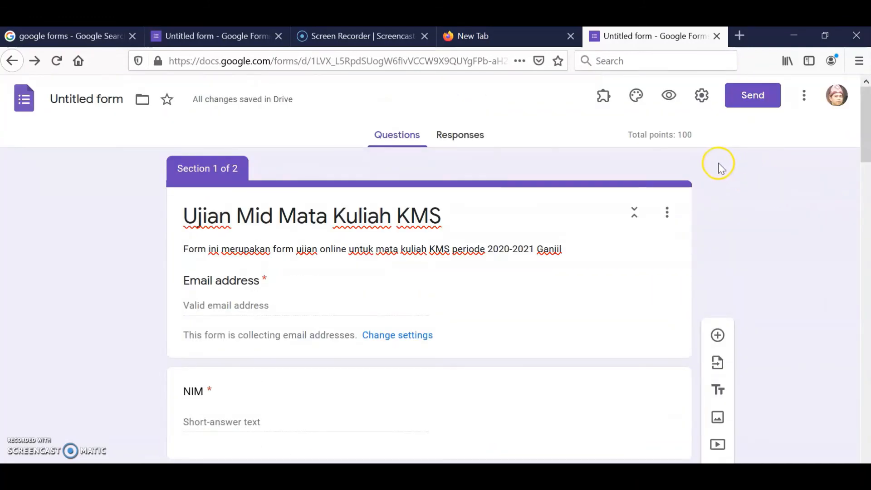
scroll(814, 195, down, 15)
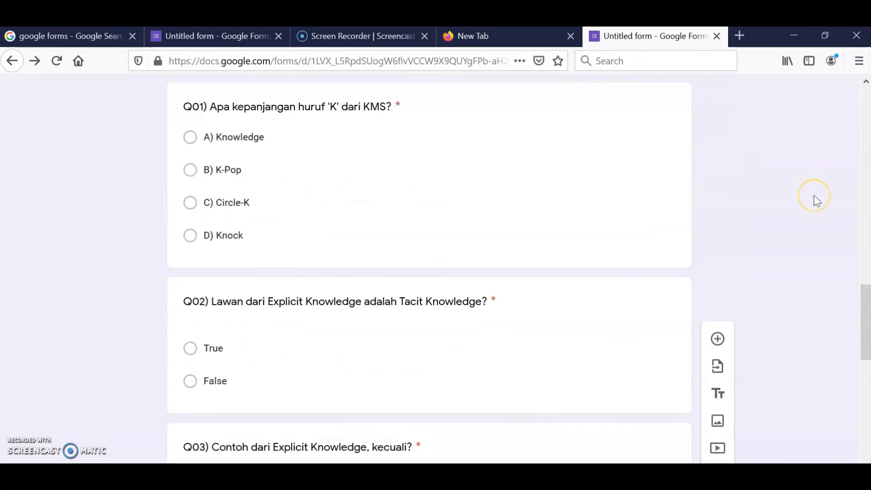
scroll(814, 195, up, 6)
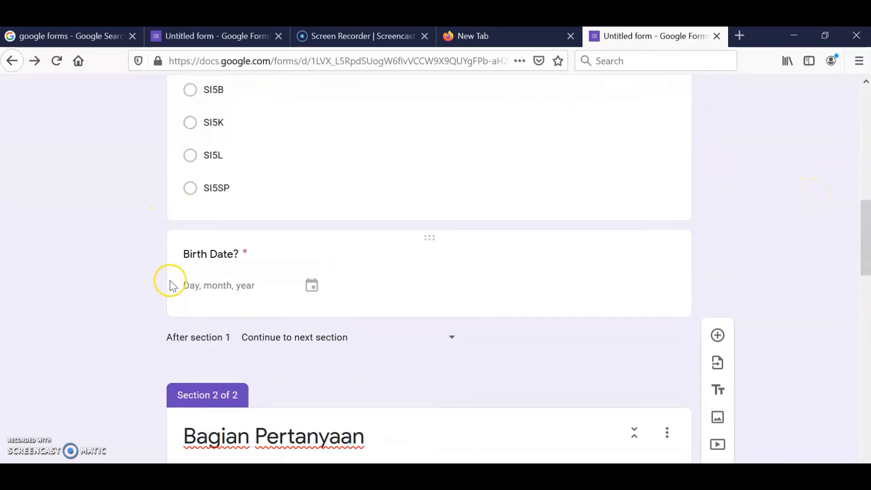
scroll(171, 285, up, 9)
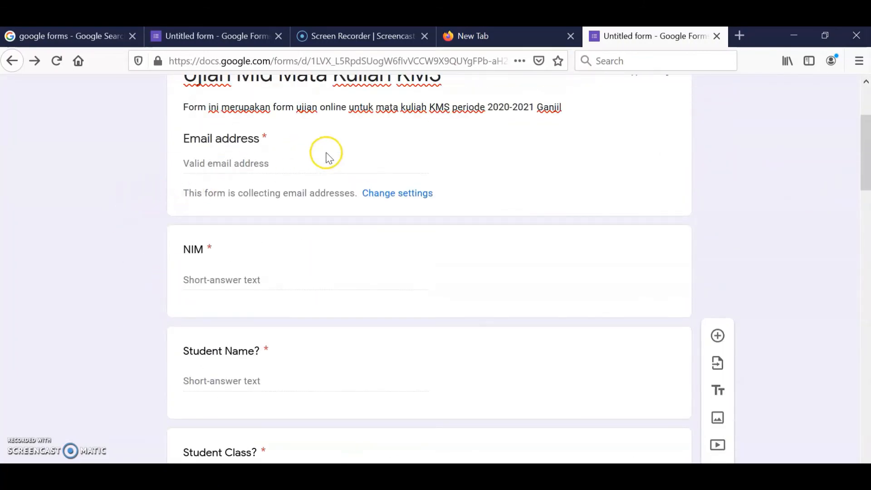
scroll(416, 136, up, 2)
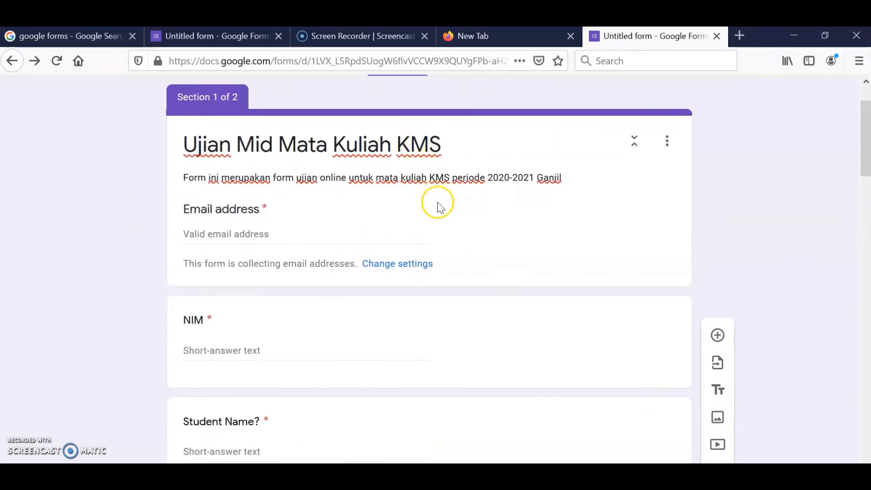
scroll(437, 202, down, 10)
scroll(440, 203, down, 15)
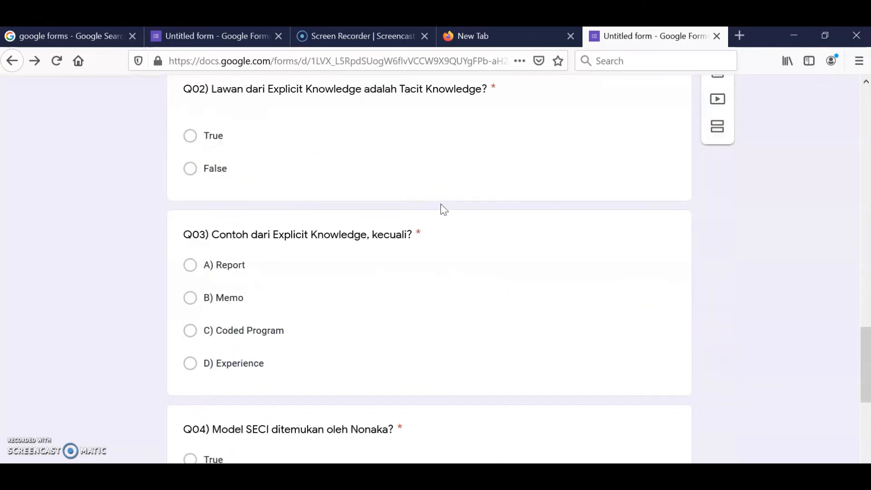
click(442, 205)
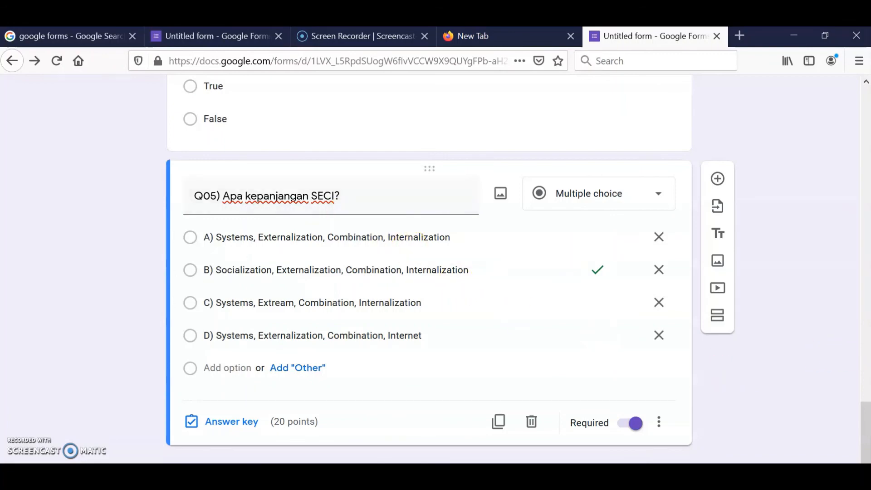
Step: Open the form's sending options, shorten its sharing link and copy the shortened link
scroll(784, 249, up, 15)
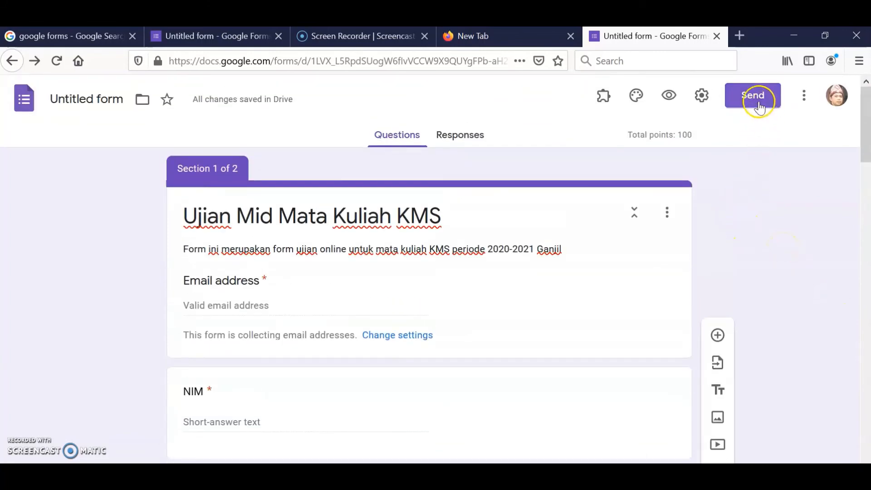
click(752, 97)
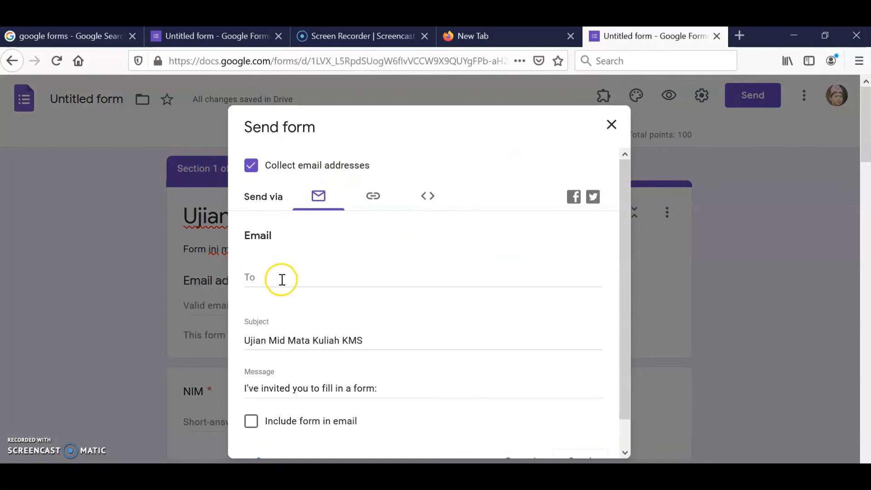
click(373, 199)
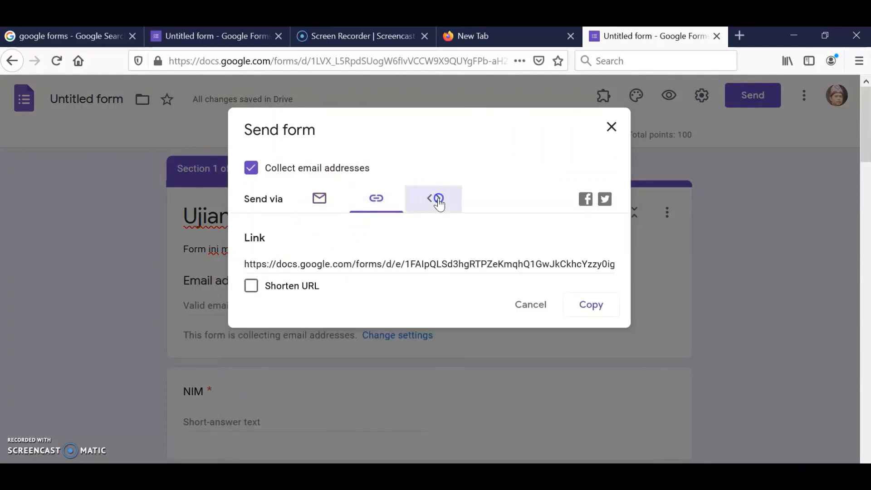
click(439, 204)
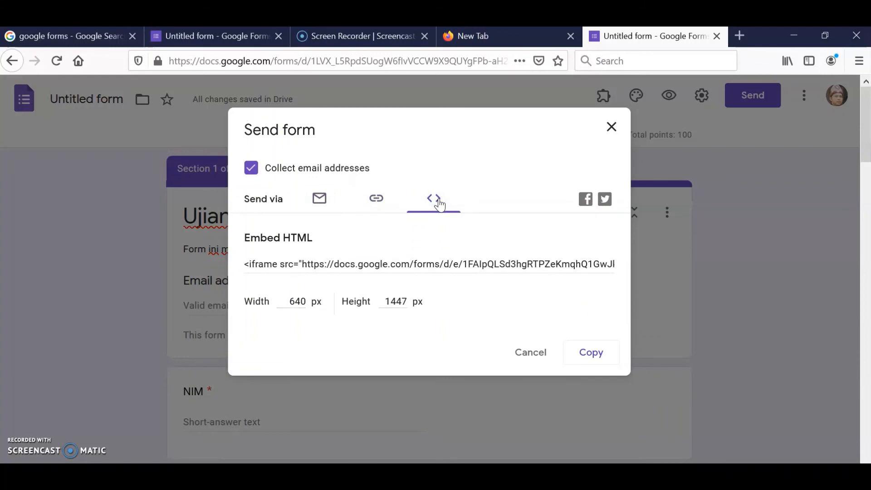
click(376, 201)
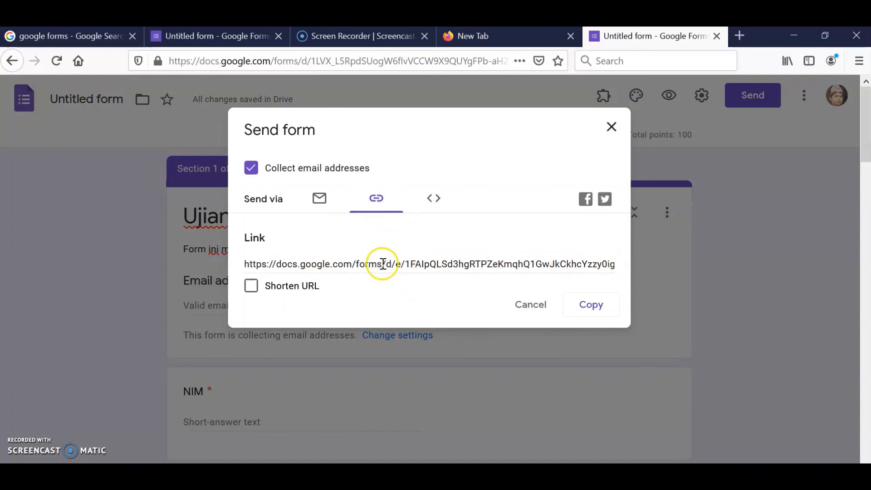
click(253, 287)
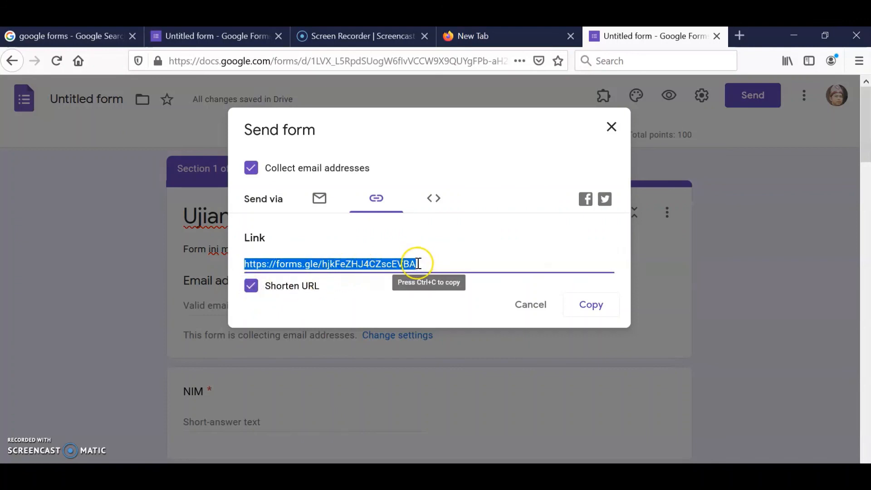
click(592, 308)
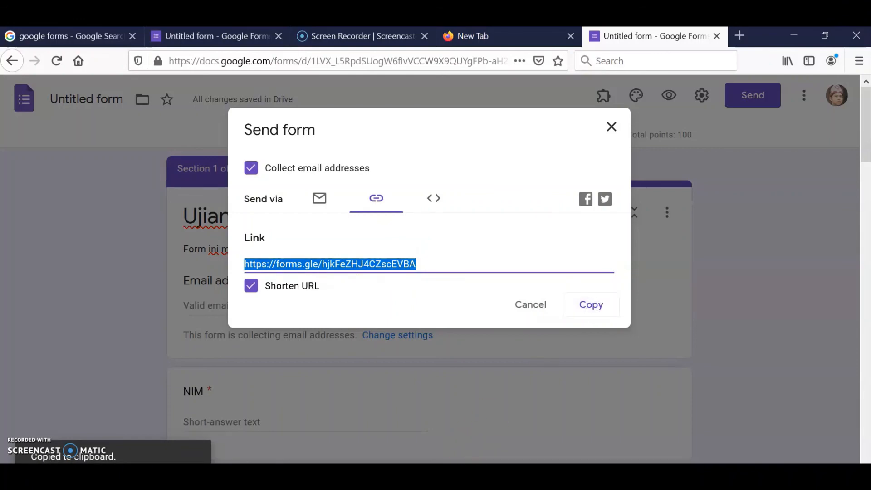
Step: In a new Notepad document, write "URL Mid Exam -->" followed by the copied form link, and select the whole line
right_click(391, 486)
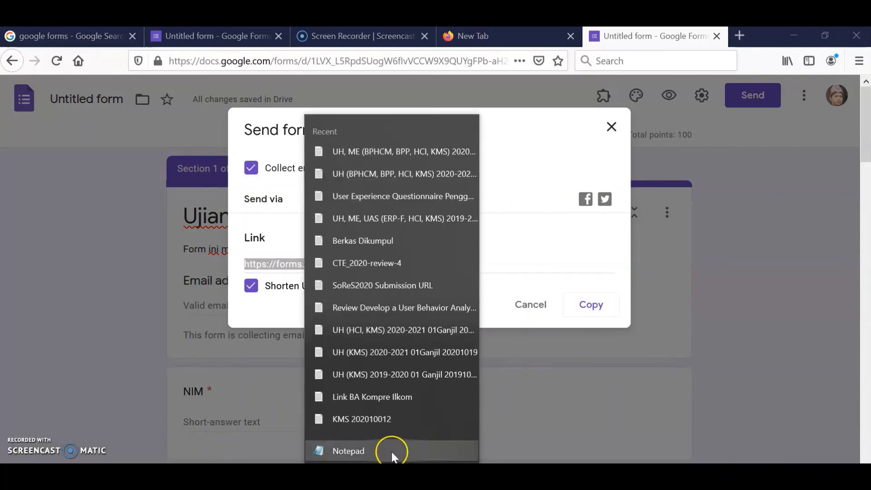
click(392, 453)
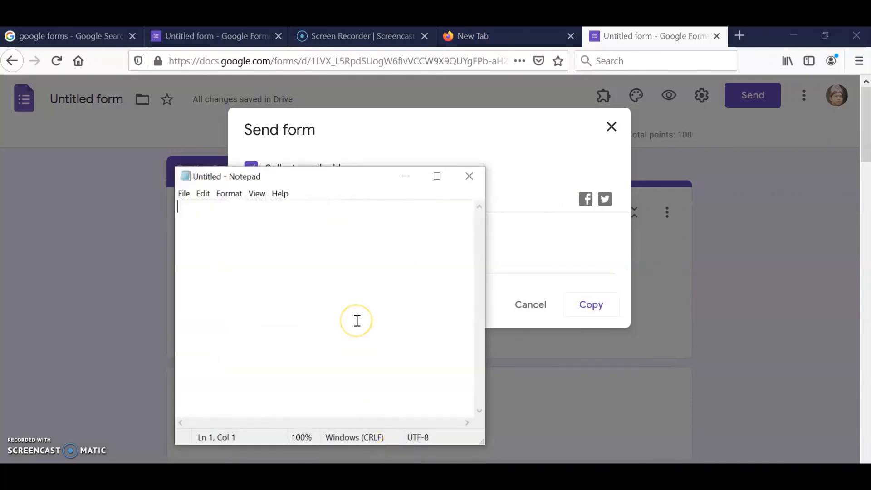
text(URL Mid Exam -->)
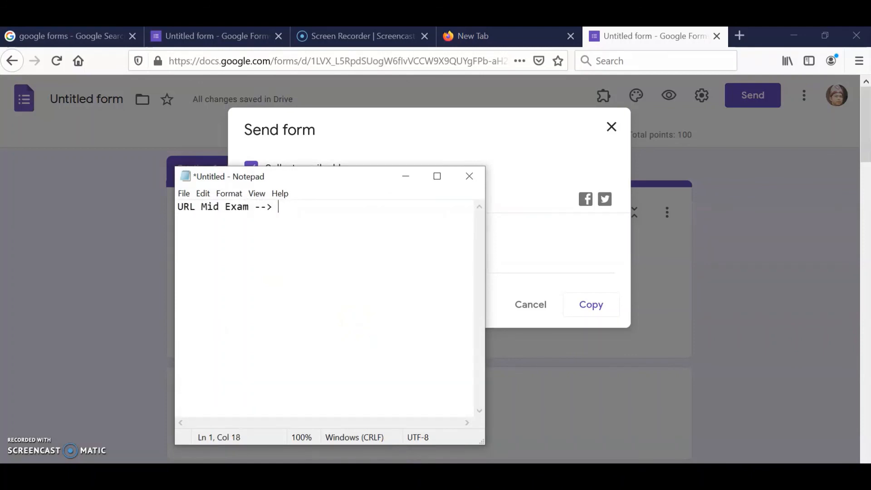
key(ctrl+v)
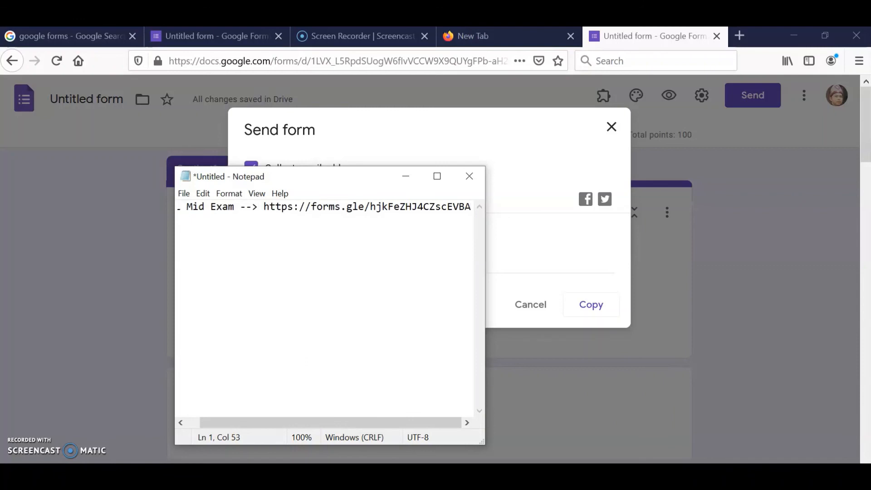
drag(489, 223, 549, 222)
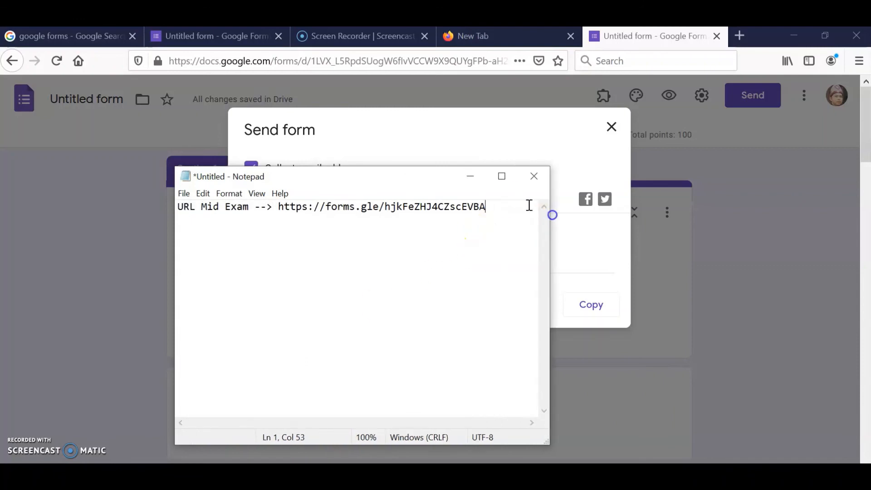
drag(499, 207, 138, 211)
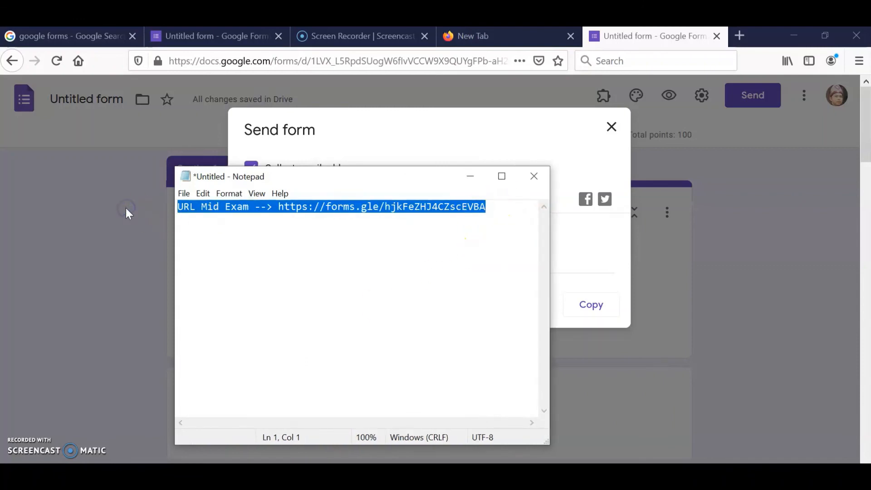